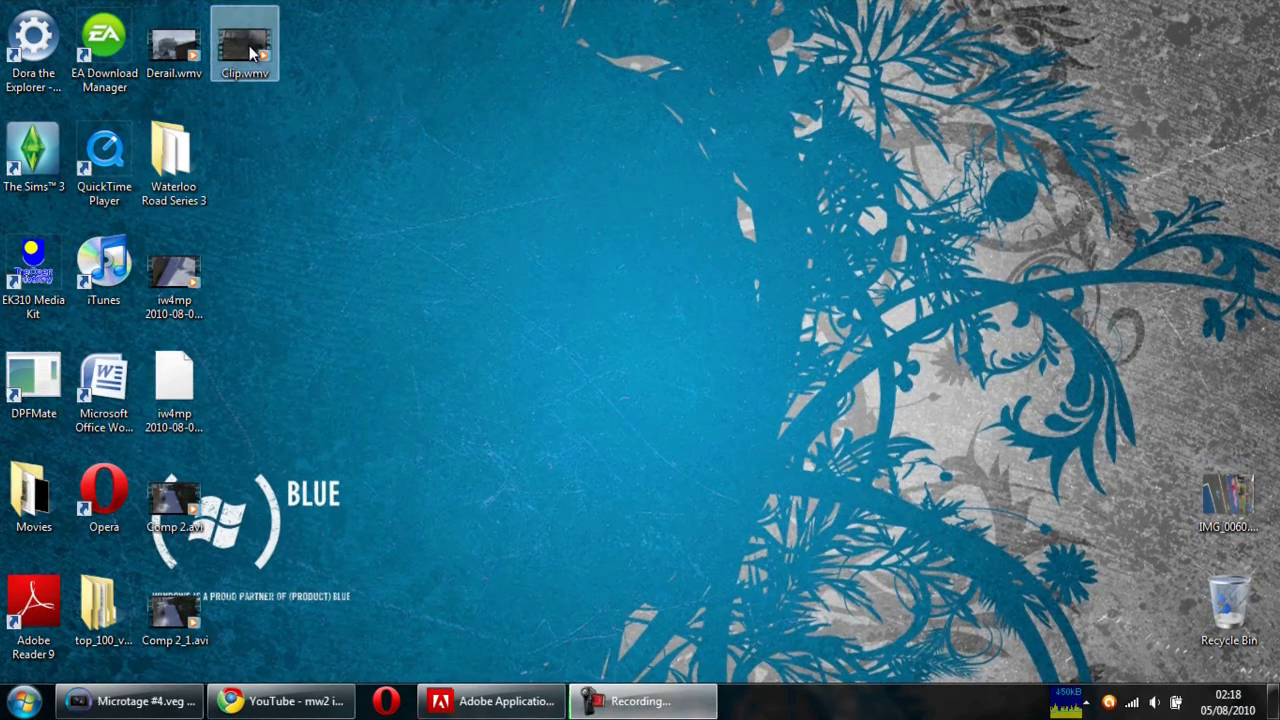
Move Clip.wmv to the middle of the desktop and leave it selected.
{"action": "left_click_drag", "start_coordinate": [252, 55], "coordinate": [648, 348]}
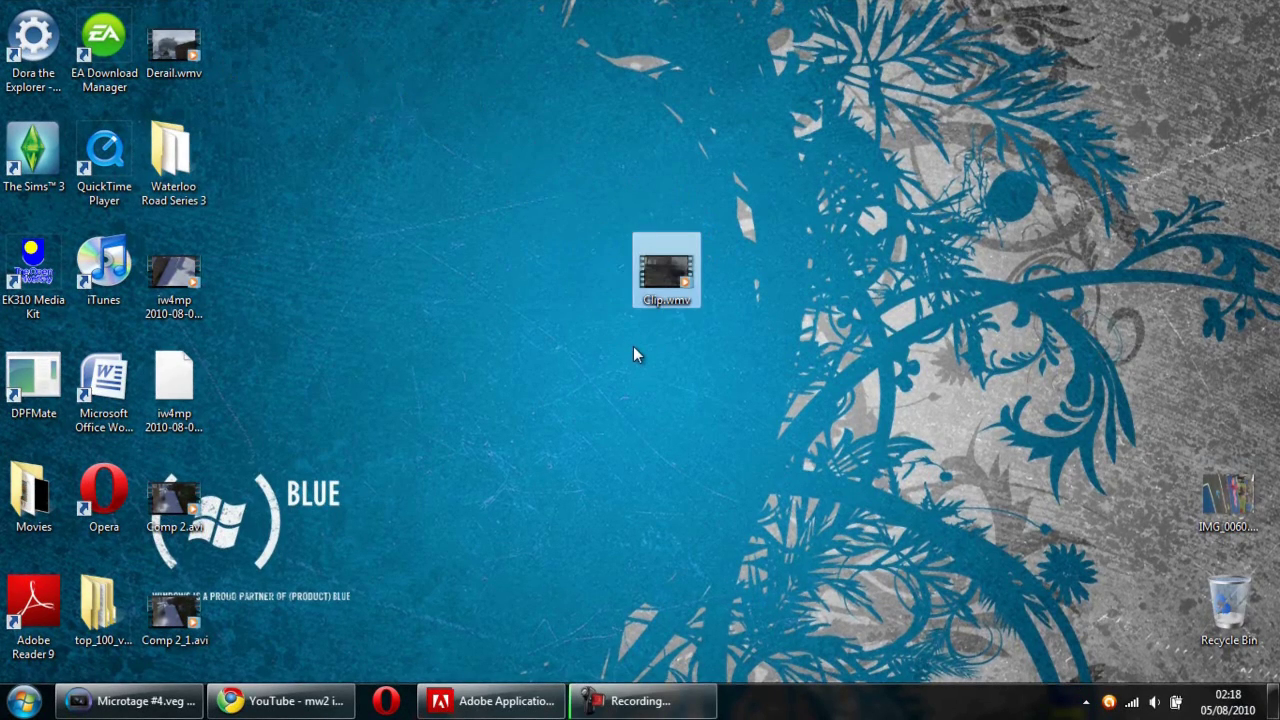
{"action": "left_click", "coordinate": [679, 339]}
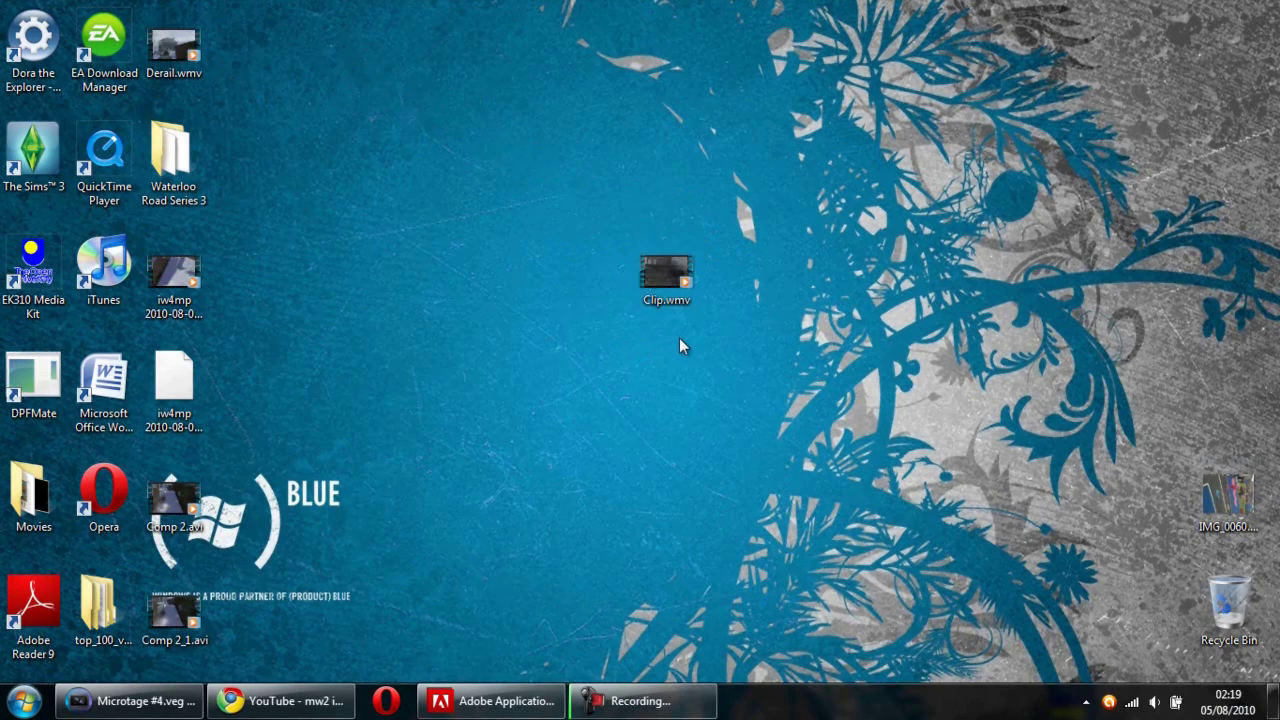
{"action": "left_click_drag", "start_coordinate": [724, 226], "coordinate": [762, 236]}
Launch Adobe After Effects CS4 from the Start menu.
{"action": "left_click", "coordinate": [22, 700]}
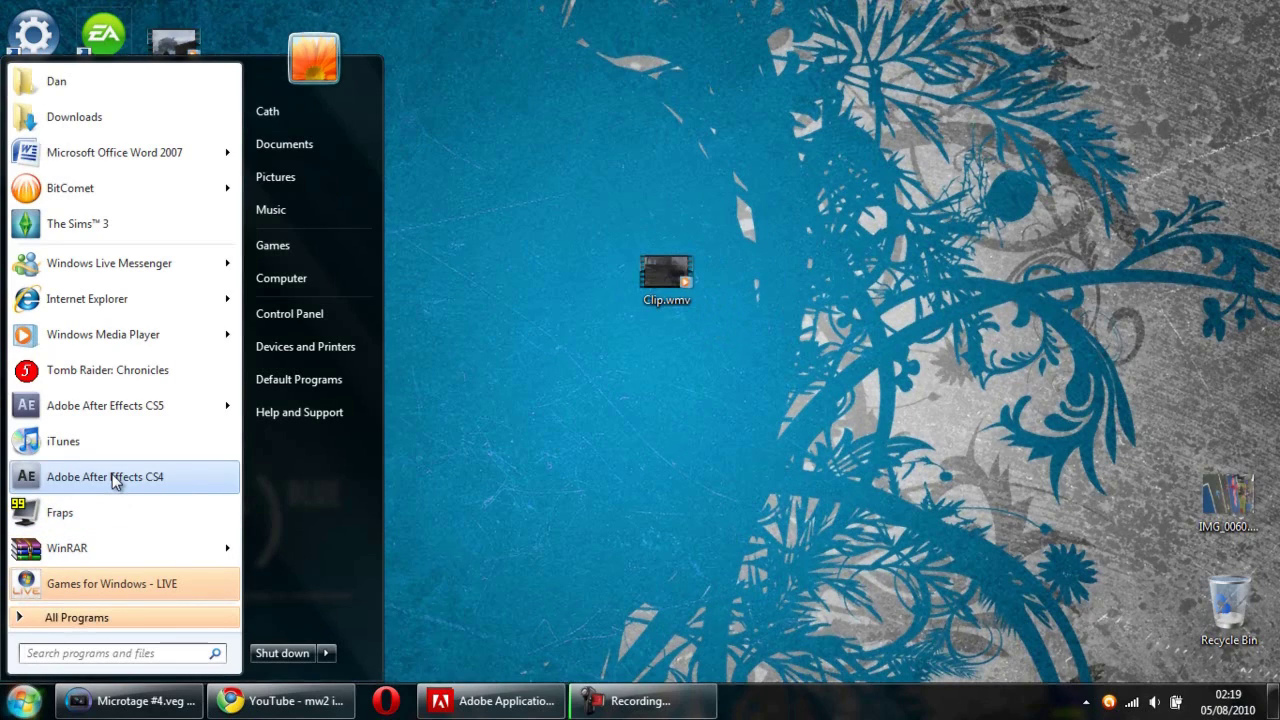
{"action": "mouse_move", "coordinate": [115, 410]}
{"action": "left_click", "coordinate": [110, 477]}
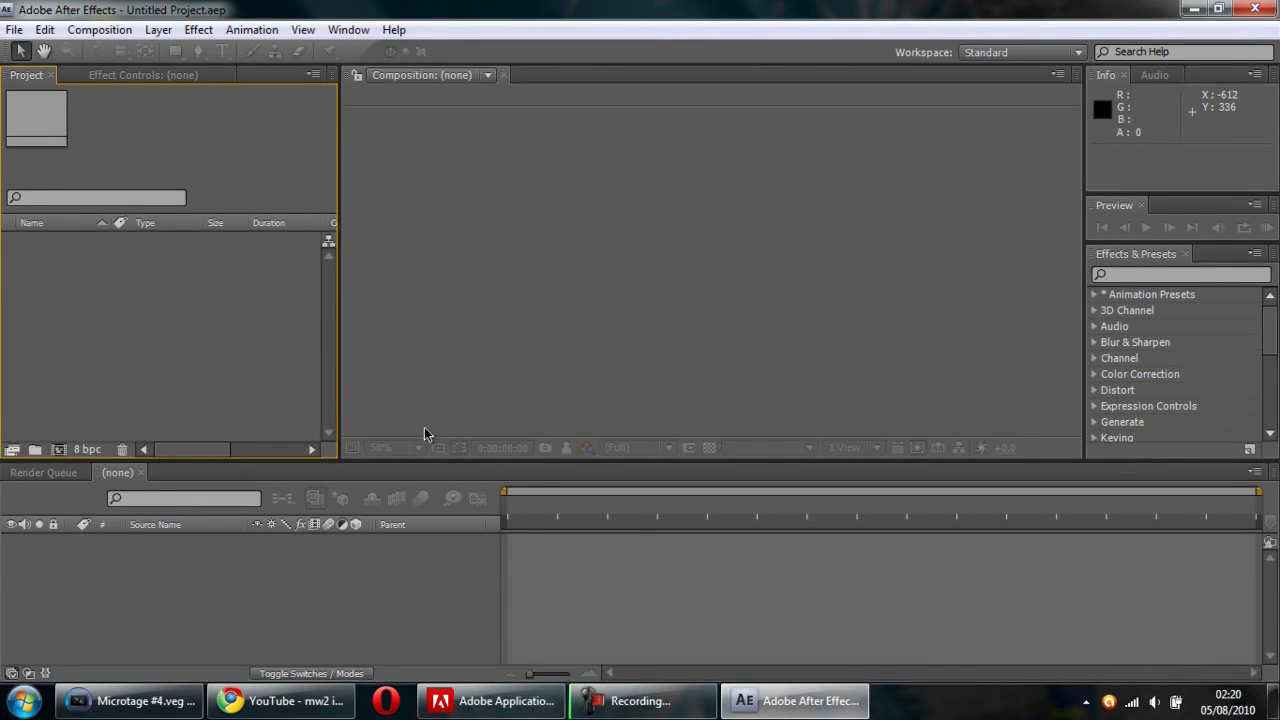
Import Clip.wmv into the project and start a new HDV/HDTV 720 29.97 composition.
{"action": "left_click", "coordinate": [1192, 10]}
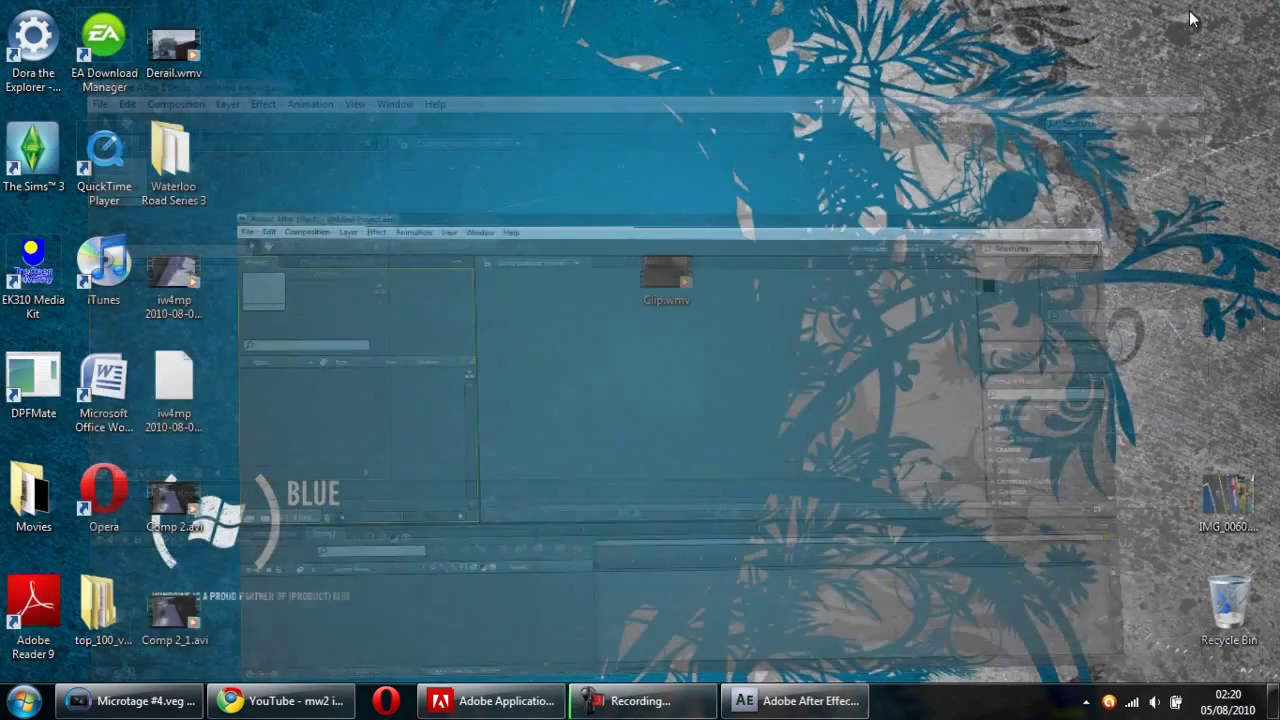
{"action": "left_click_drag", "start_coordinate": [657, 275], "coordinate": [174, 310]}
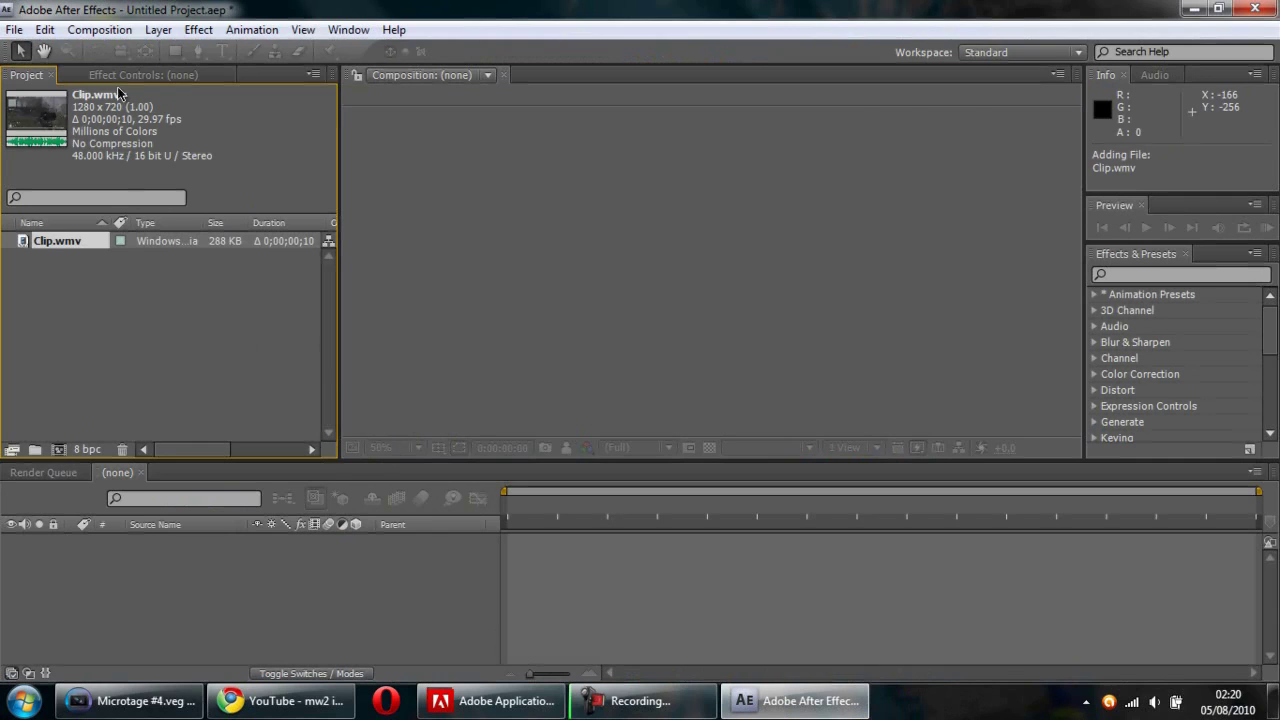
{"action": "left_click", "coordinate": [110, 32]}
{"action": "left_click", "coordinate": [116, 51]}
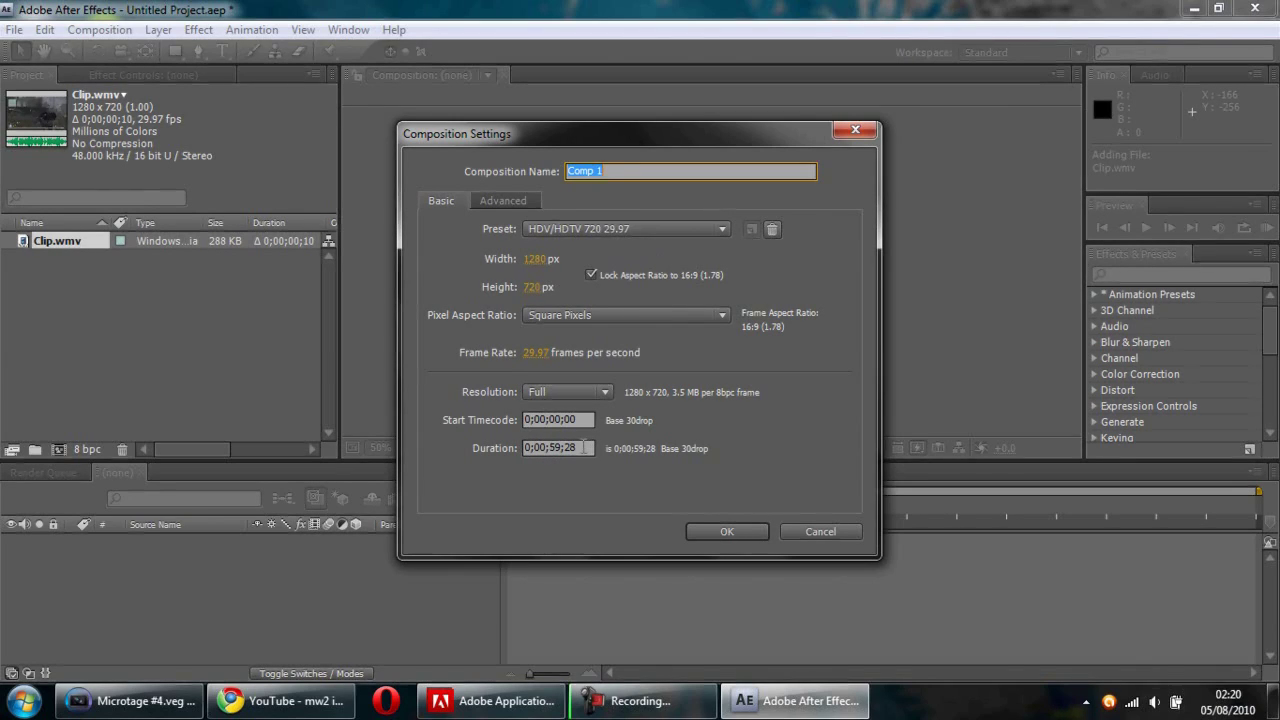
Create Comp 1 with a 0;00;30;00 duration and add Clip.wmv to it as a layer.
{"action": "left_click", "coordinate": [584, 447]}
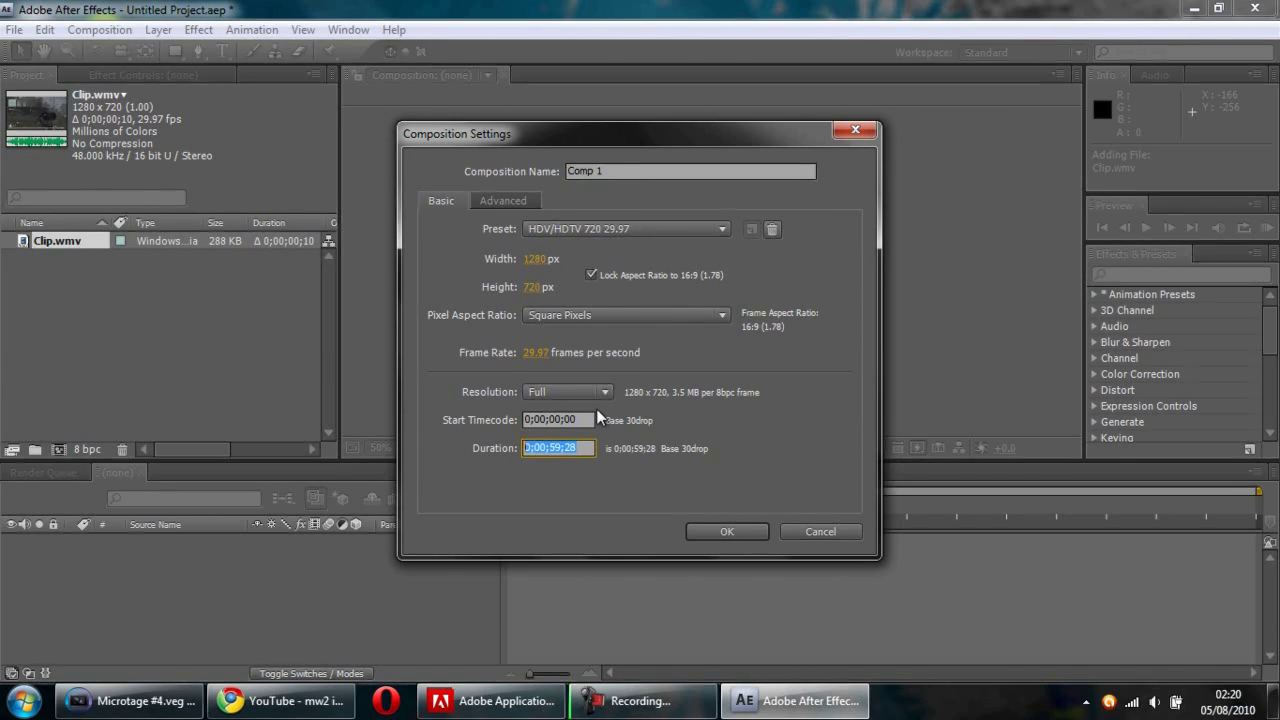
{"action": "double_click", "coordinate": [555, 447]}
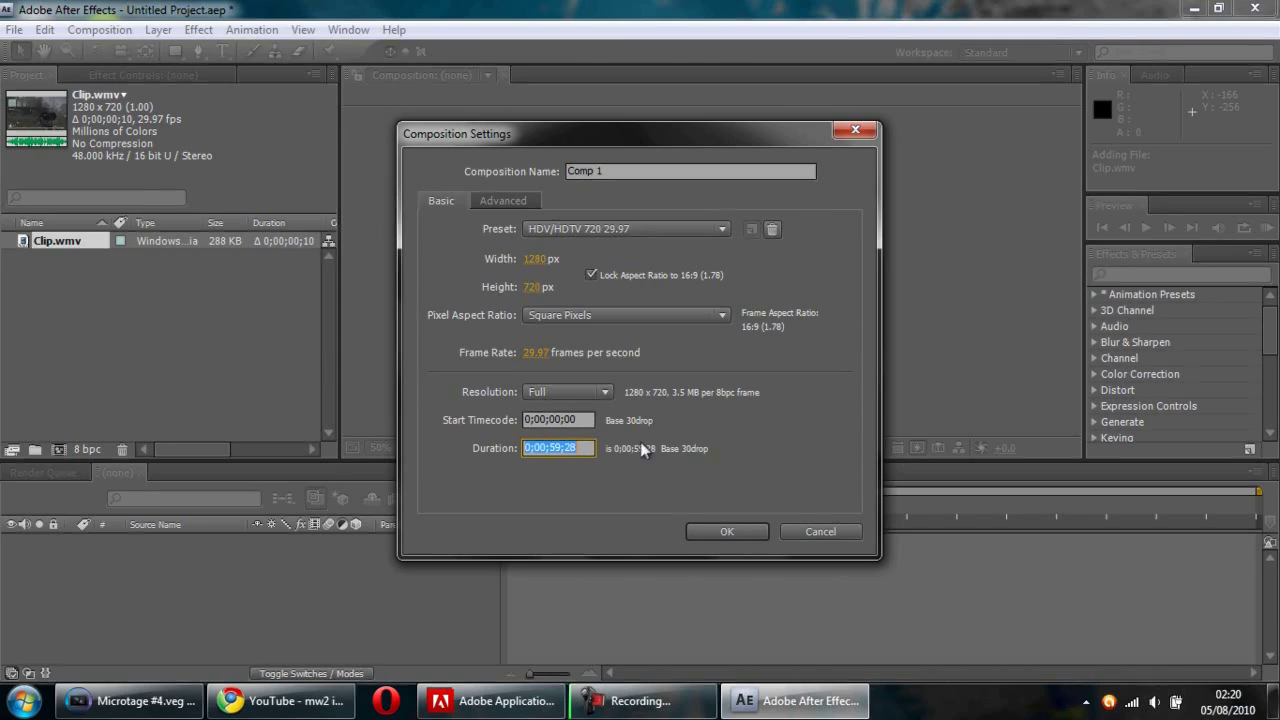
{"action": "left_click", "coordinate": [584, 448]}
{"action": "key", "text": "BackSpace"}
{"action": "key", "text": "BackSpace"}
{"action": "type", "text": "00"}
{"action": "key", "text": "BackSpace"}
{"action": "key", "text": "BackSpace"}
{"action": "type", "text": "30"}
{"action": "key", "text": "Return"}
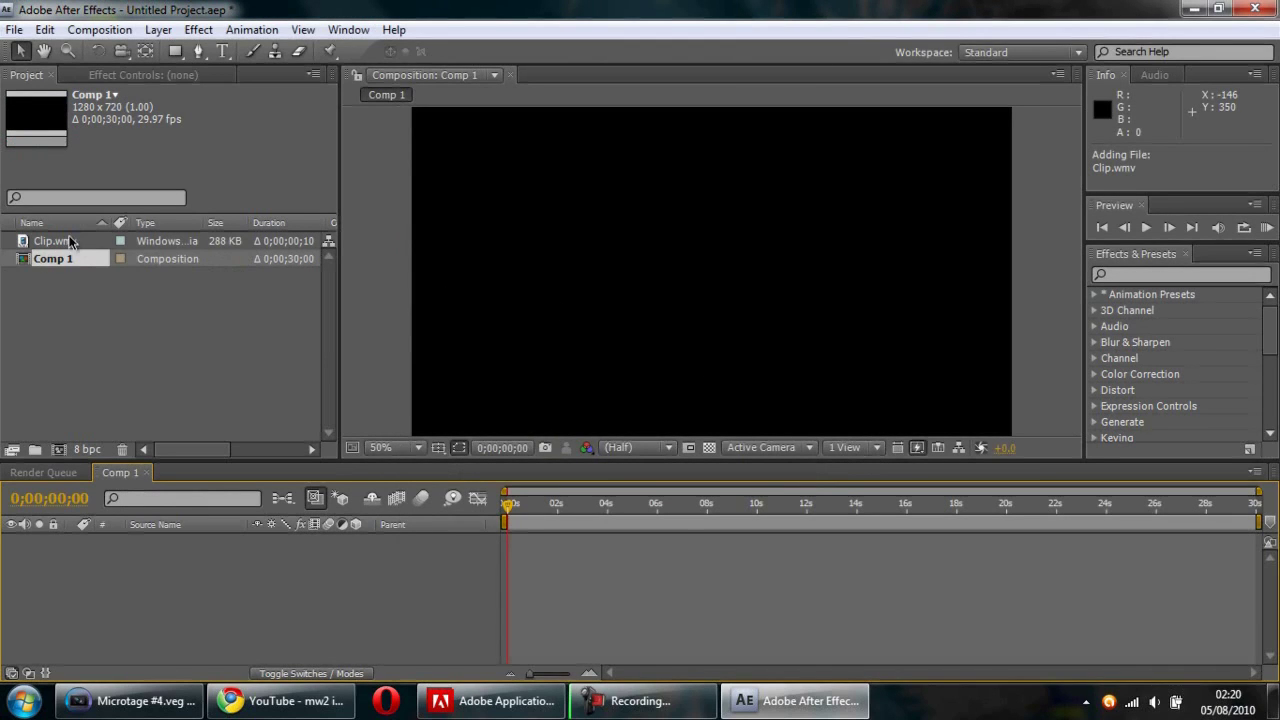
{"action": "left_click_drag", "start_coordinate": [66, 241], "coordinate": [173, 578]}
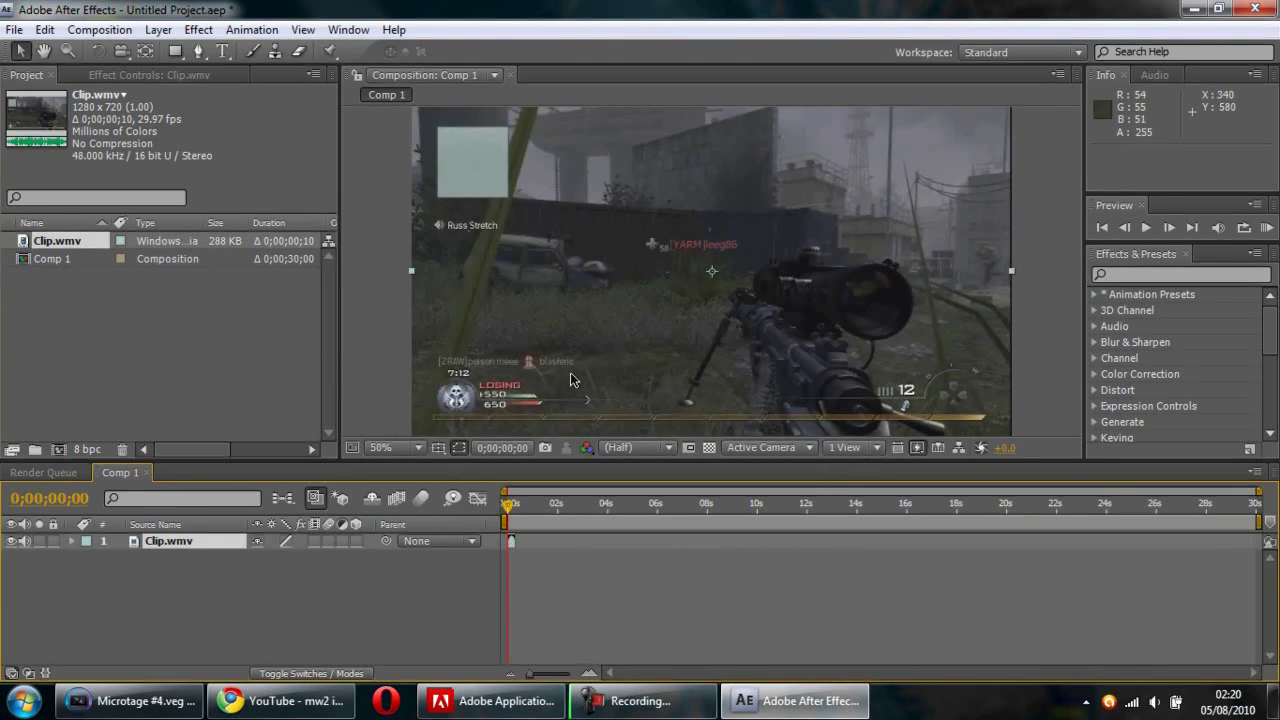
Step Comp 1 one frame forward and back, then run a RAM preview of the clip.
{"action": "left_click", "coordinate": [508, 509]}
{"action": "left_click", "coordinate": [506, 509]}
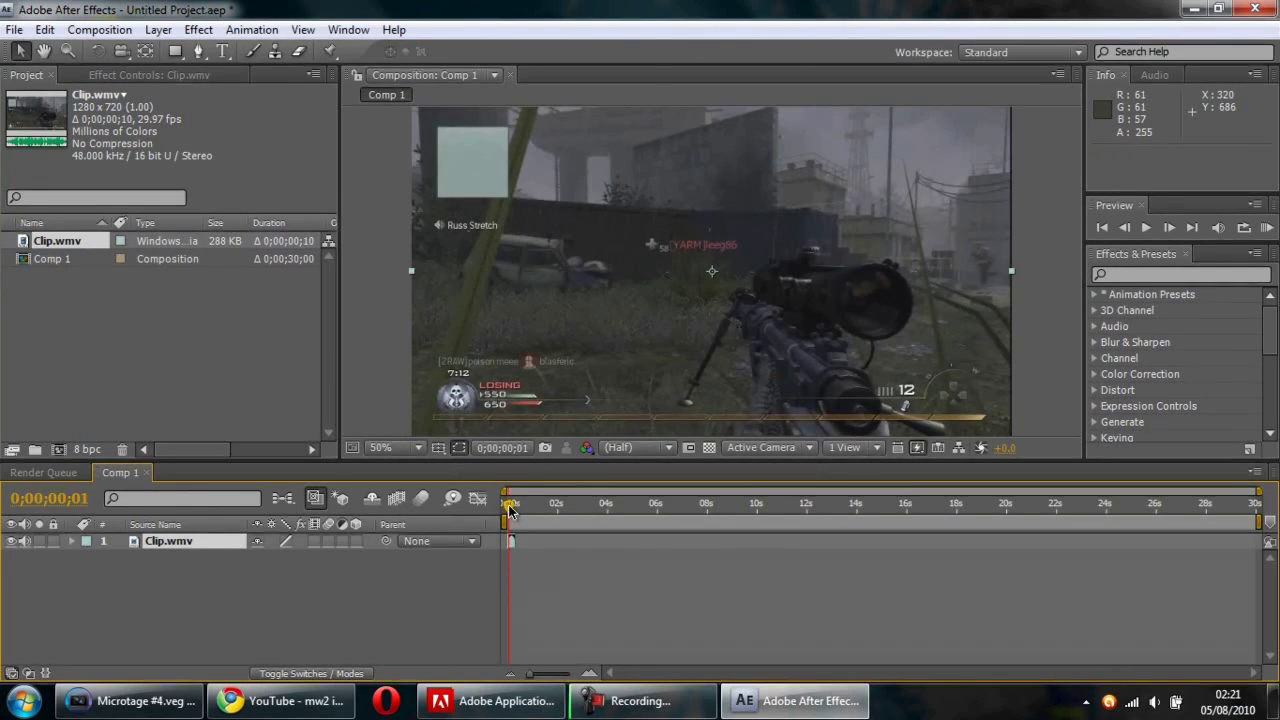
{"action": "left_click", "coordinate": [1166, 228]}
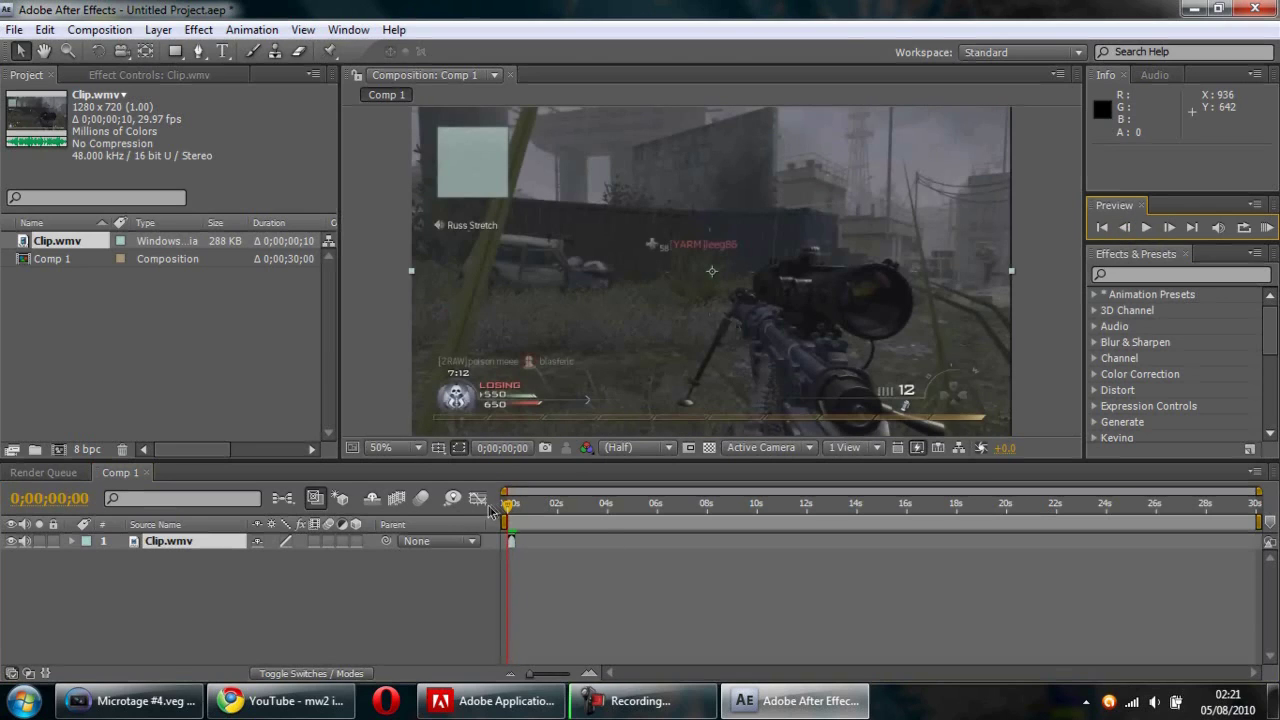
Create Comp 2 with default settings, nest Comp 1 in it, and scrub the footage.
{"action": "left_click", "coordinate": [118, 32]}
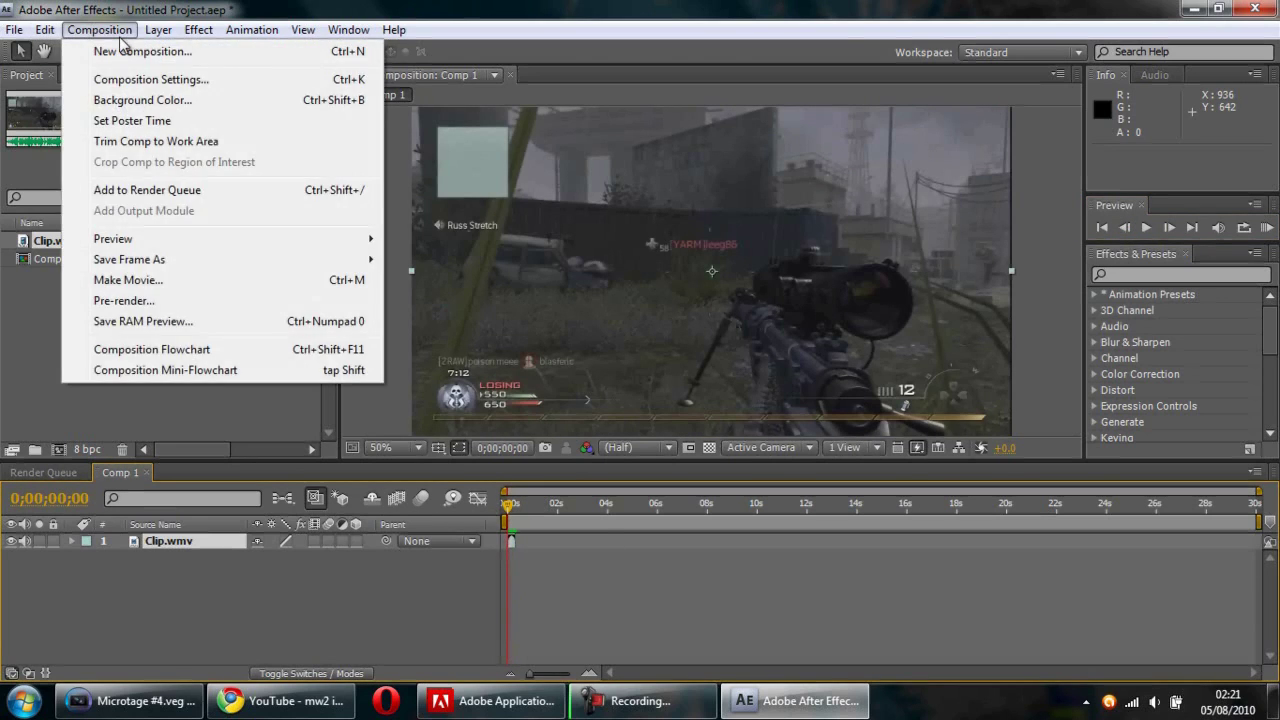
{"action": "left_click", "coordinate": [135, 51]}
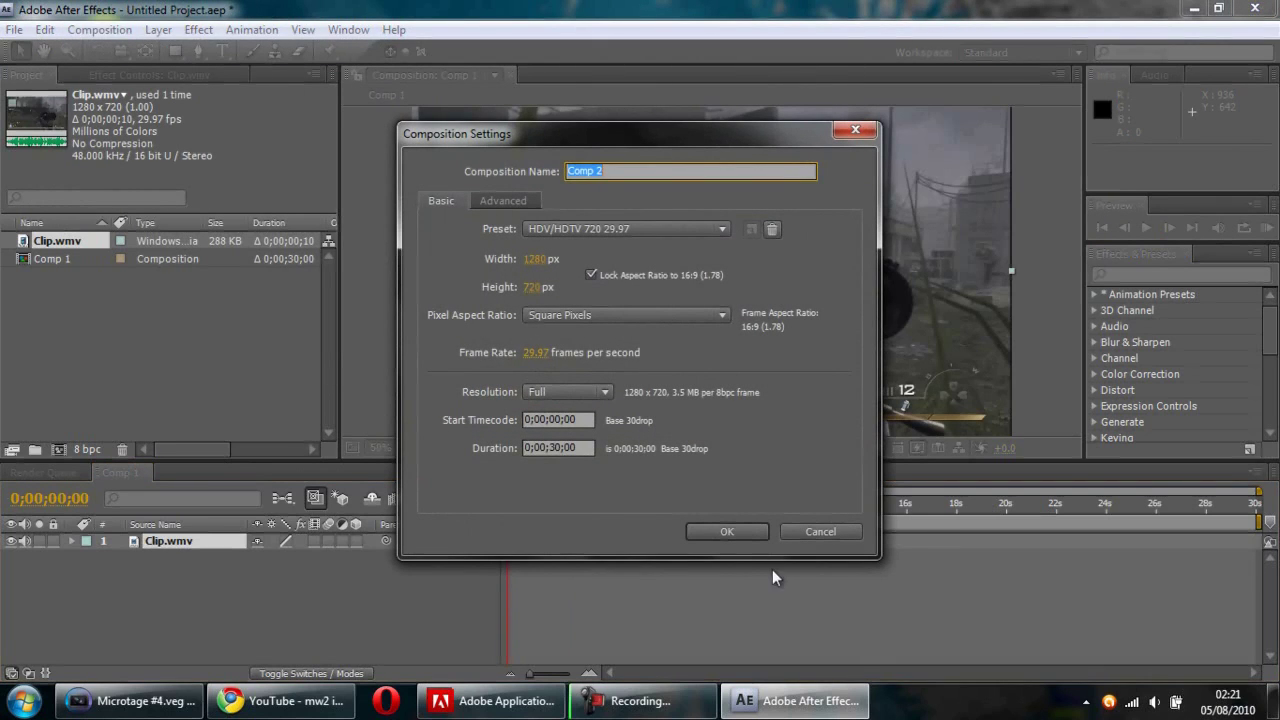
{"action": "left_click", "coordinate": [737, 532]}
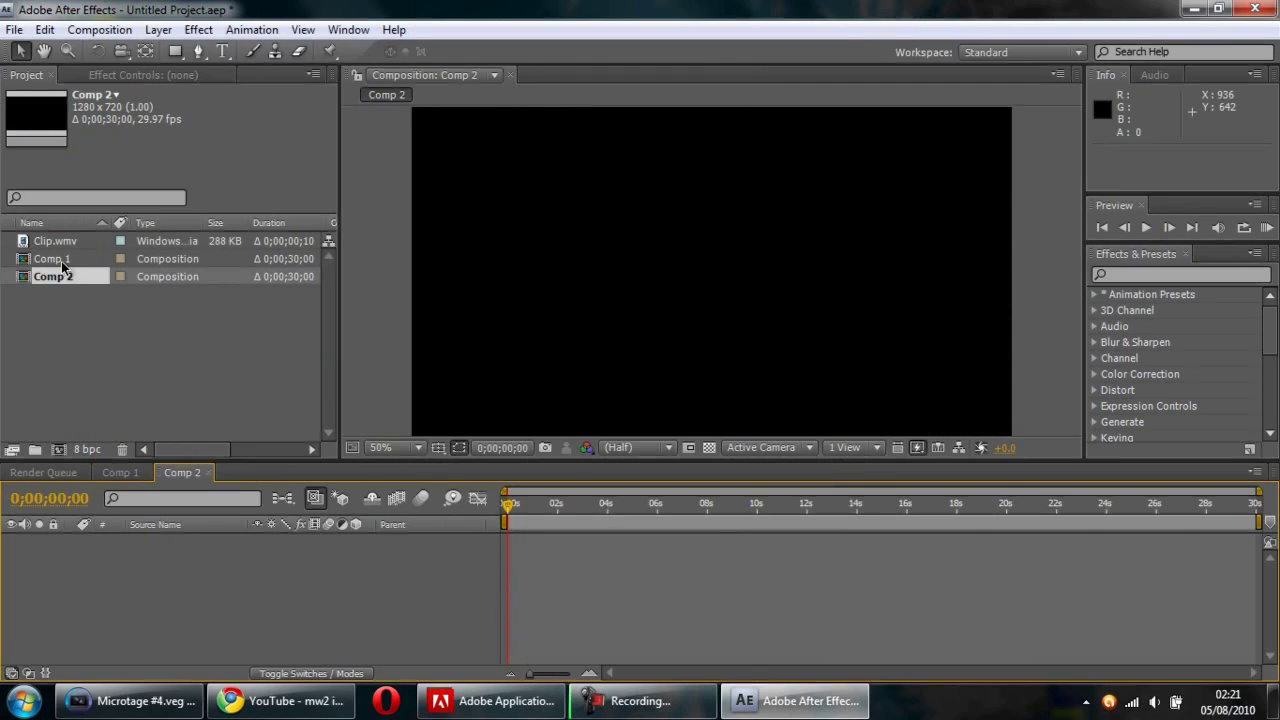
{"action": "left_click_drag", "start_coordinate": [65, 263], "coordinate": [161, 575]}
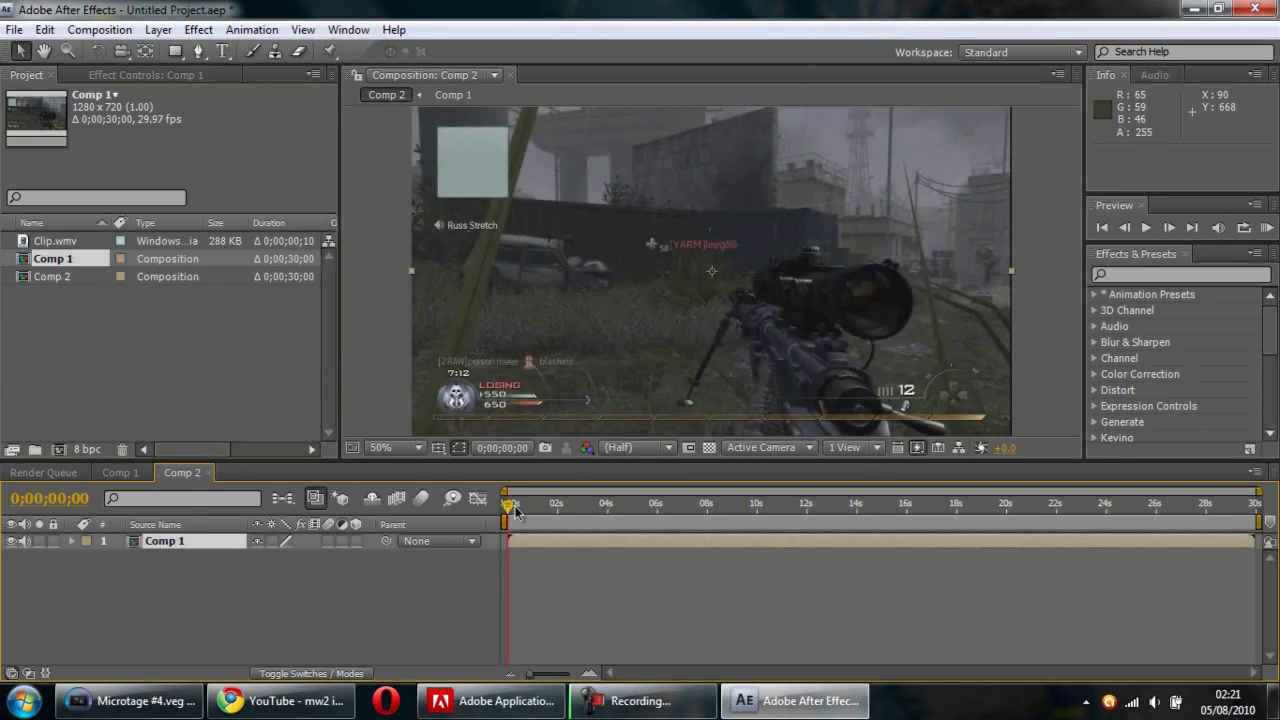
{"action": "left_click_drag", "start_coordinate": [510, 508], "coordinate": [505, 510]}
Apply RE:Vision Plug-ins > Twixtor 4.5 to the nested Comp 1 layer.
{"action": "left_click", "coordinate": [199, 29]}
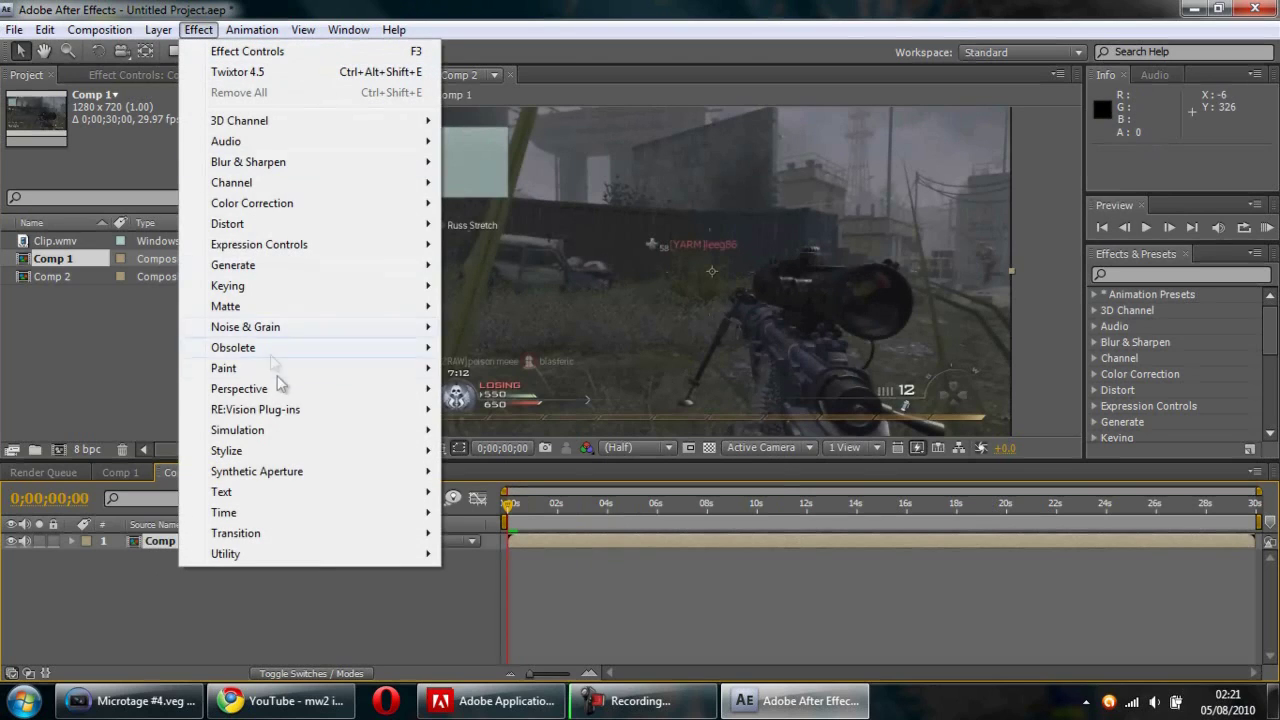
{"action": "mouse_move", "coordinate": [283, 417]}
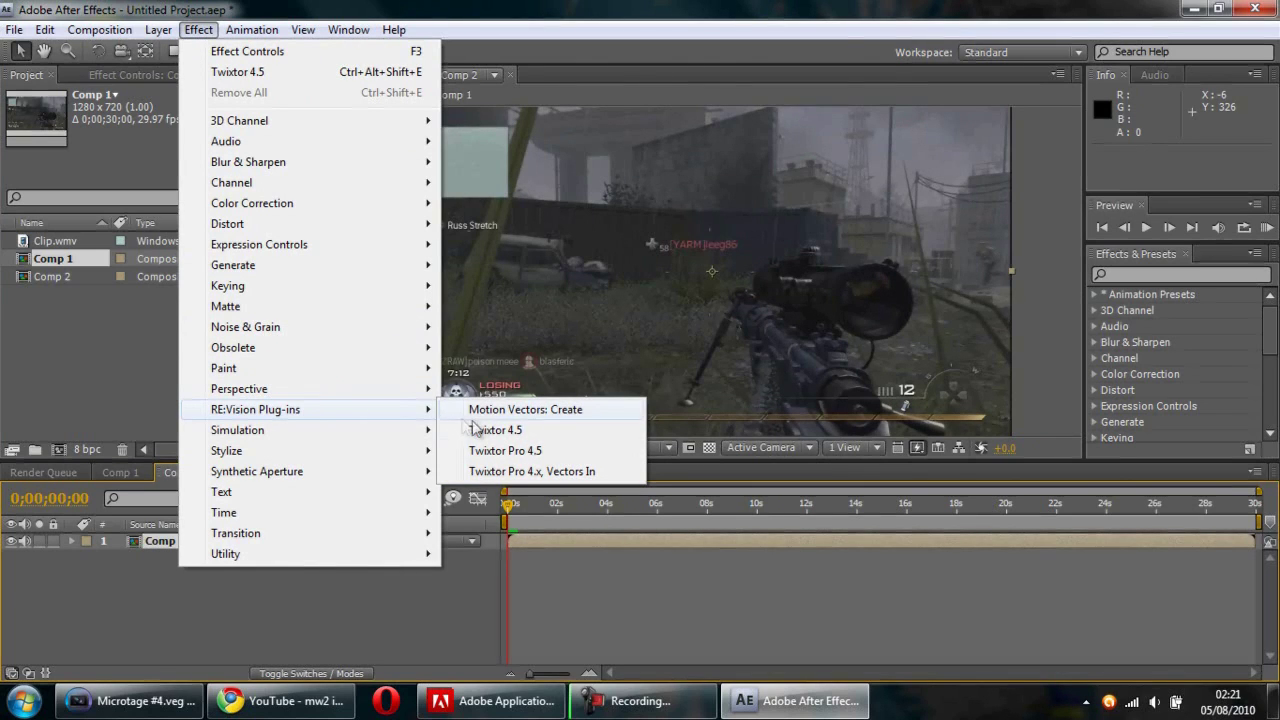
{"action": "left_click", "coordinate": [500, 430]}
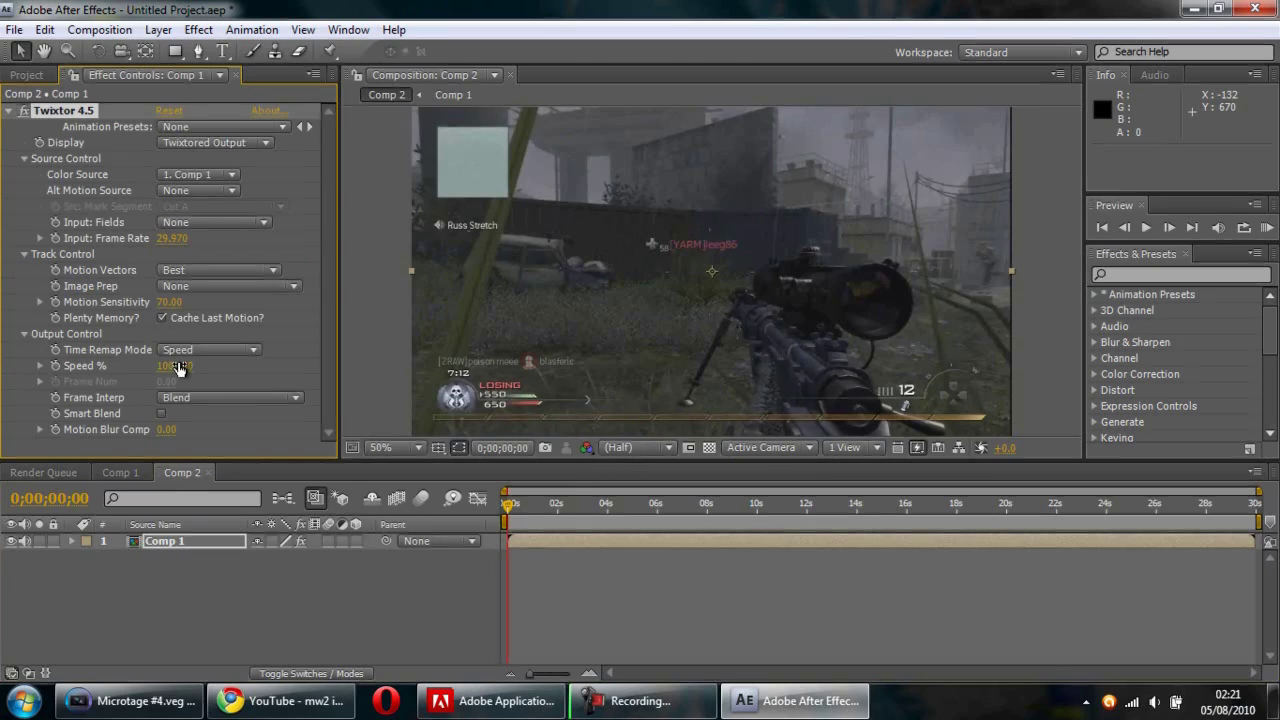
Set Twixtor Speed % to 50 and scrub to check the footage.
{"action": "left_click", "coordinate": [178, 366]}
{"action": "type", "text": "00"}
{"action": "key", "text": "BackSpace"}
{"action": "key", "text": "BackSpace"}
{"action": "key", "text": "BackSpace"}
{"action": "key", "text": "BackSpace"}
{"action": "key", "text": "BackSpace"}
{"action": "type", "text": "50"}
{"action": "key", "text": "Return"}
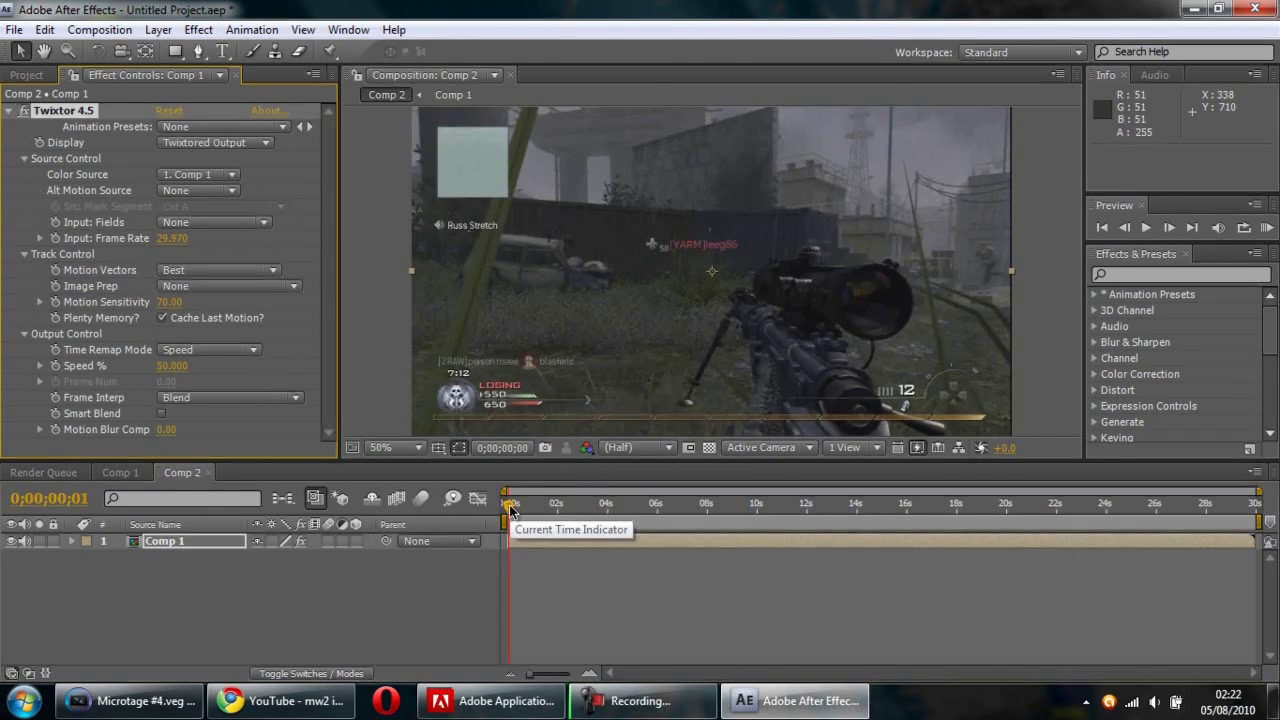
{"action": "mouse_move", "coordinate": [510, 509]}
{"action": "left_mouse_down"}
{"action": "mouse_move", "coordinate": [528, 510]}
{"action": "mouse_move", "coordinate": [504, 508]}
{"action": "left_mouse_up"}
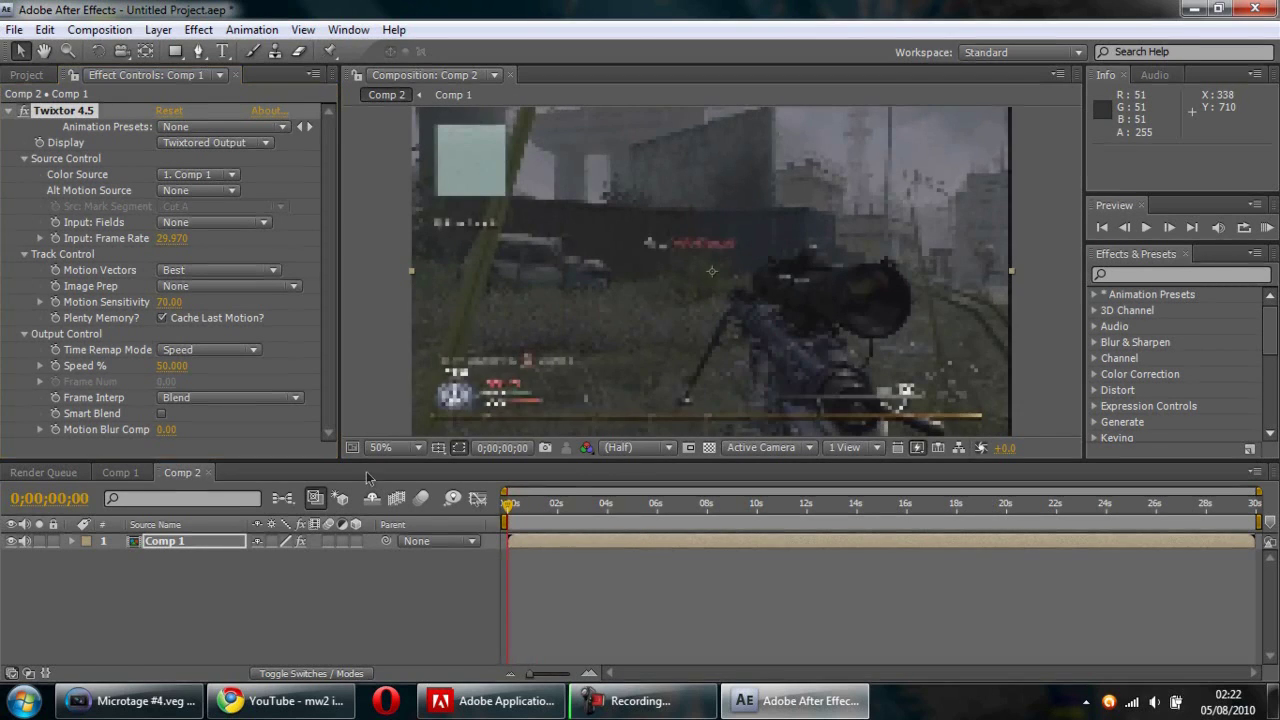
Lower Twixtor Speed % to 10, then 7, scrubbing to check the slow motion.
{"action": "left_click", "coordinate": [170, 367]}
{"action": "type", "text": "10"}
{"action": "key", "text": "Return"}
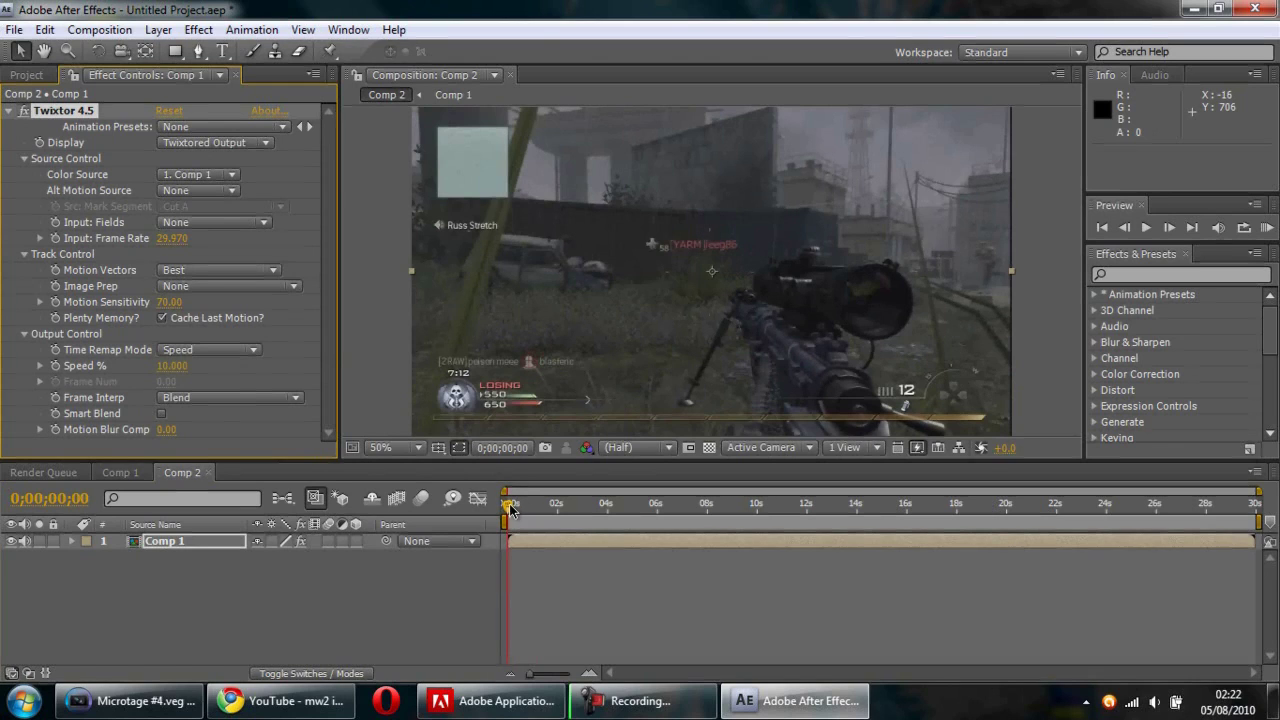
{"action": "left_click_drag", "start_coordinate": [510, 508], "coordinate": [492, 527]}
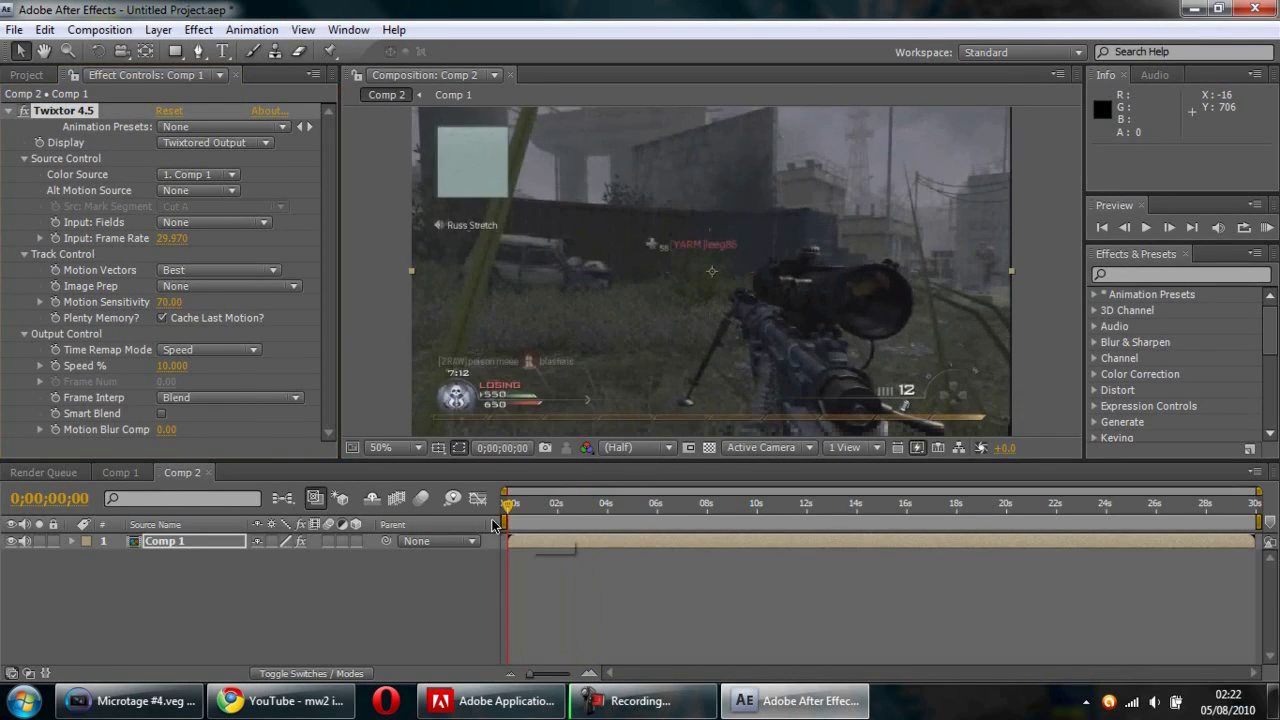
{"action": "left_click", "coordinate": [170, 365]}
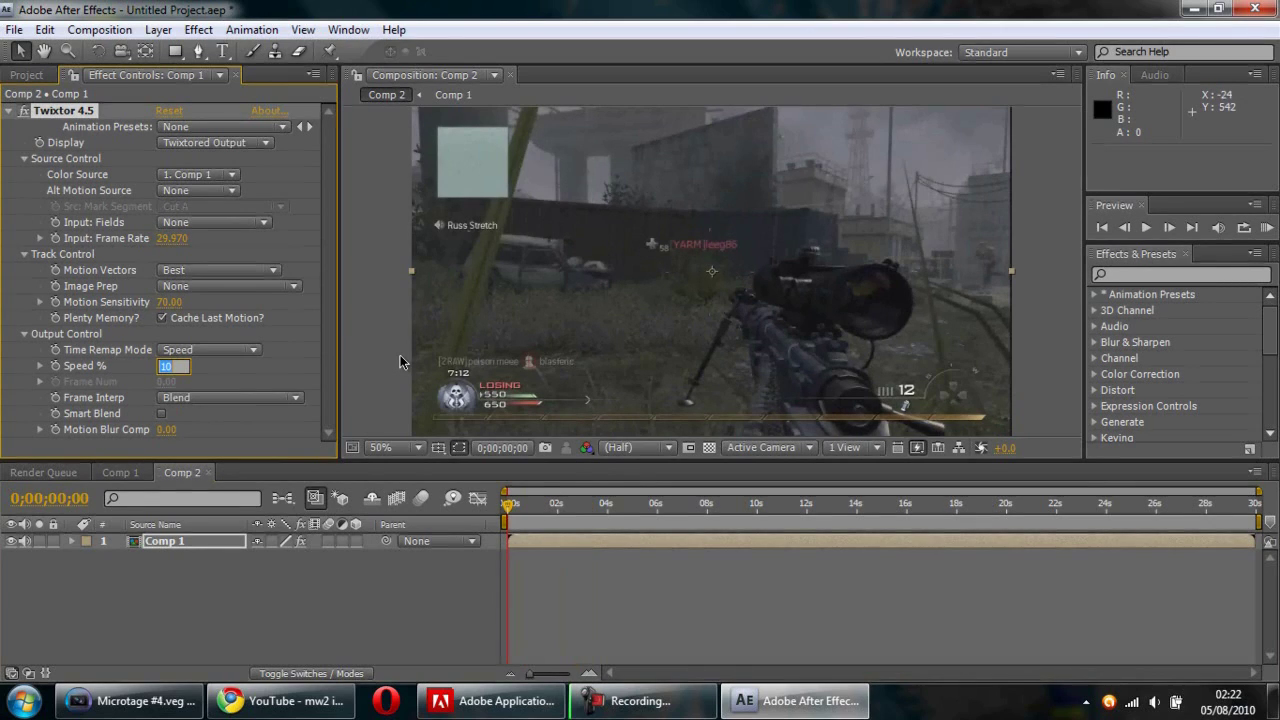
{"action": "key", "text": "Return"}
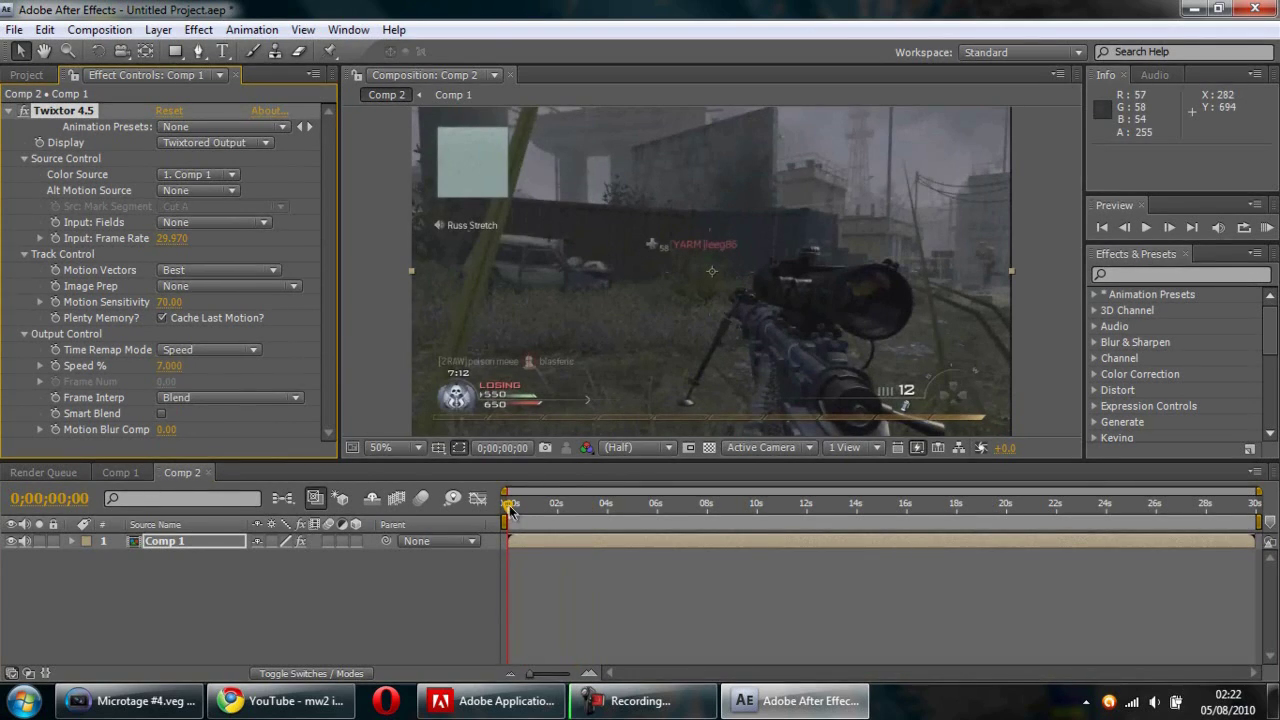
{"action": "mouse_move", "coordinate": [510, 510]}
{"action": "left_mouse_down"}
{"action": "mouse_move", "coordinate": [654, 508]}
{"action": "mouse_move", "coordinate": [486, 503]}
{"action": "left_mouse_up"}
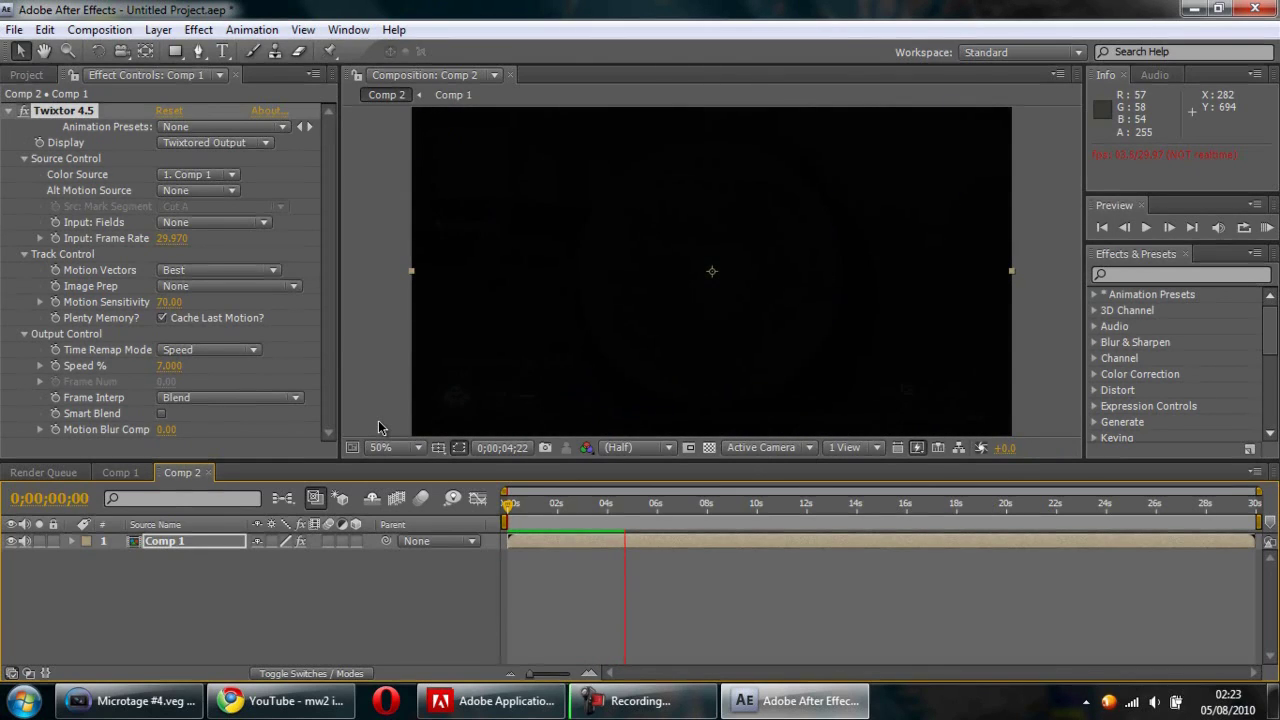
{"action": "key", "text": "space"}
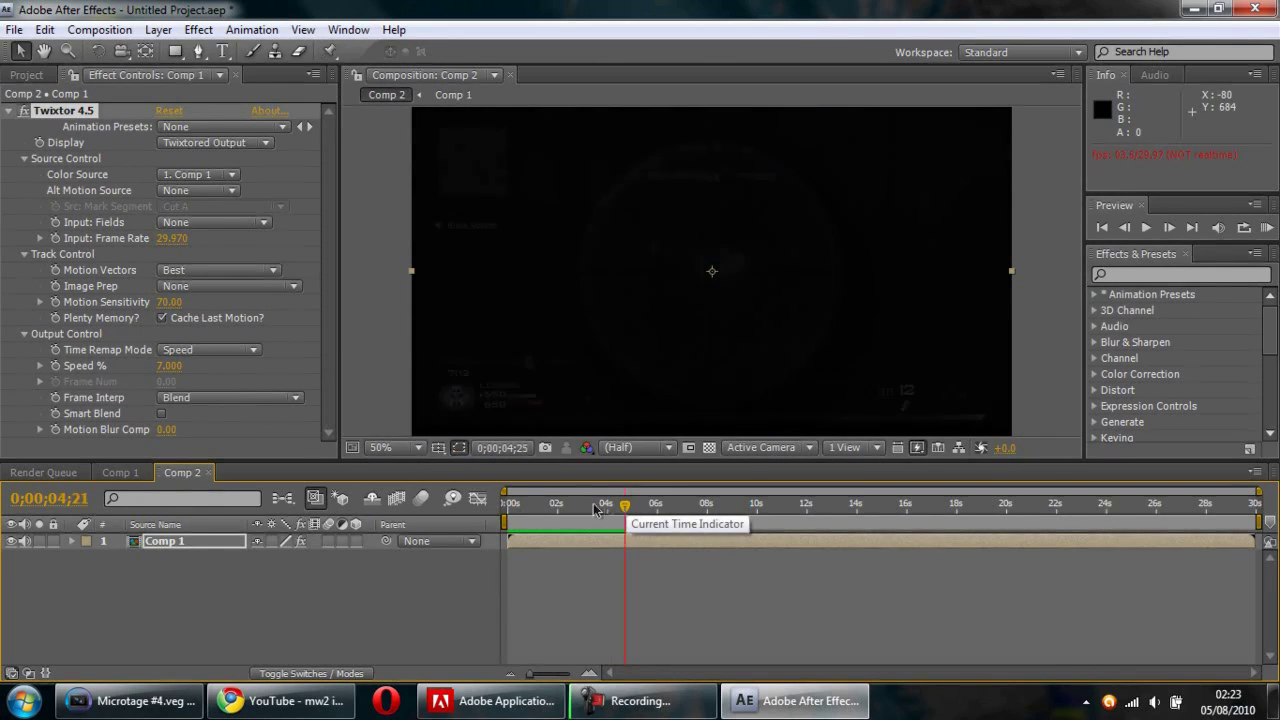
{"action": "key", "text": "Home"}
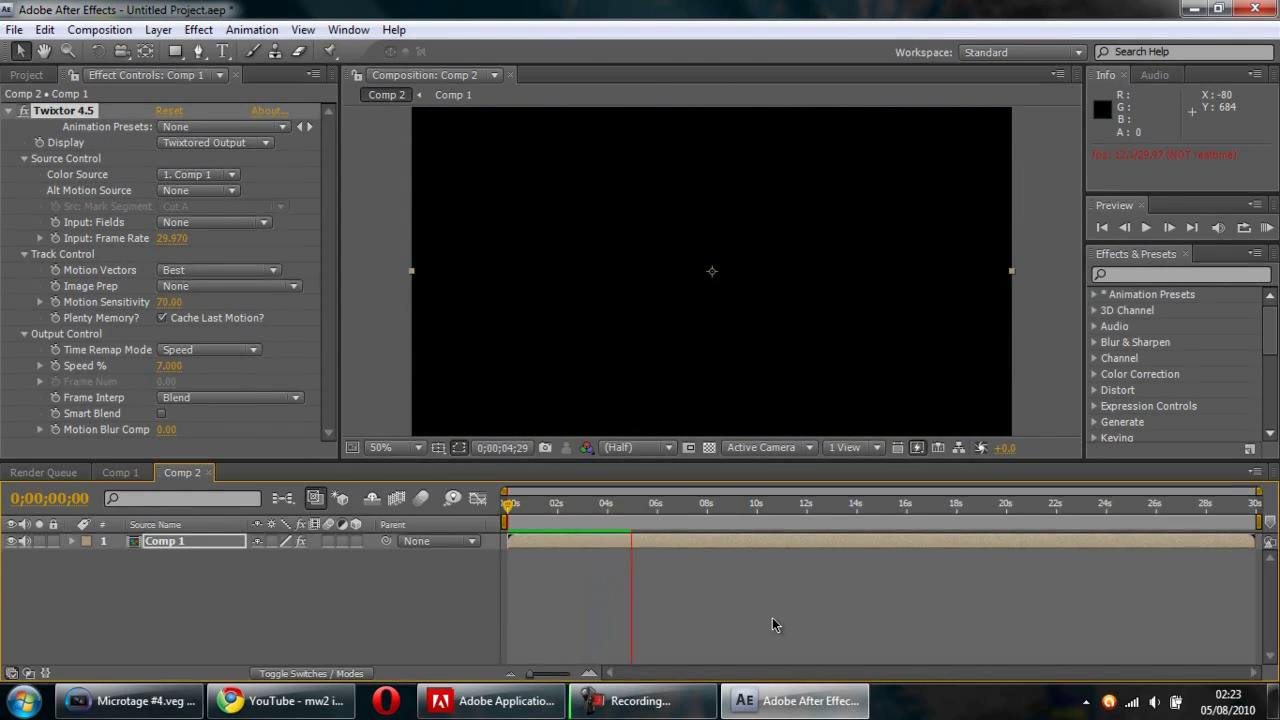
{"action": "key", "text": "space"}
{"action": "left_click_drag", "start_coordinate": [637, 512], "coordinate": [508, 507]}
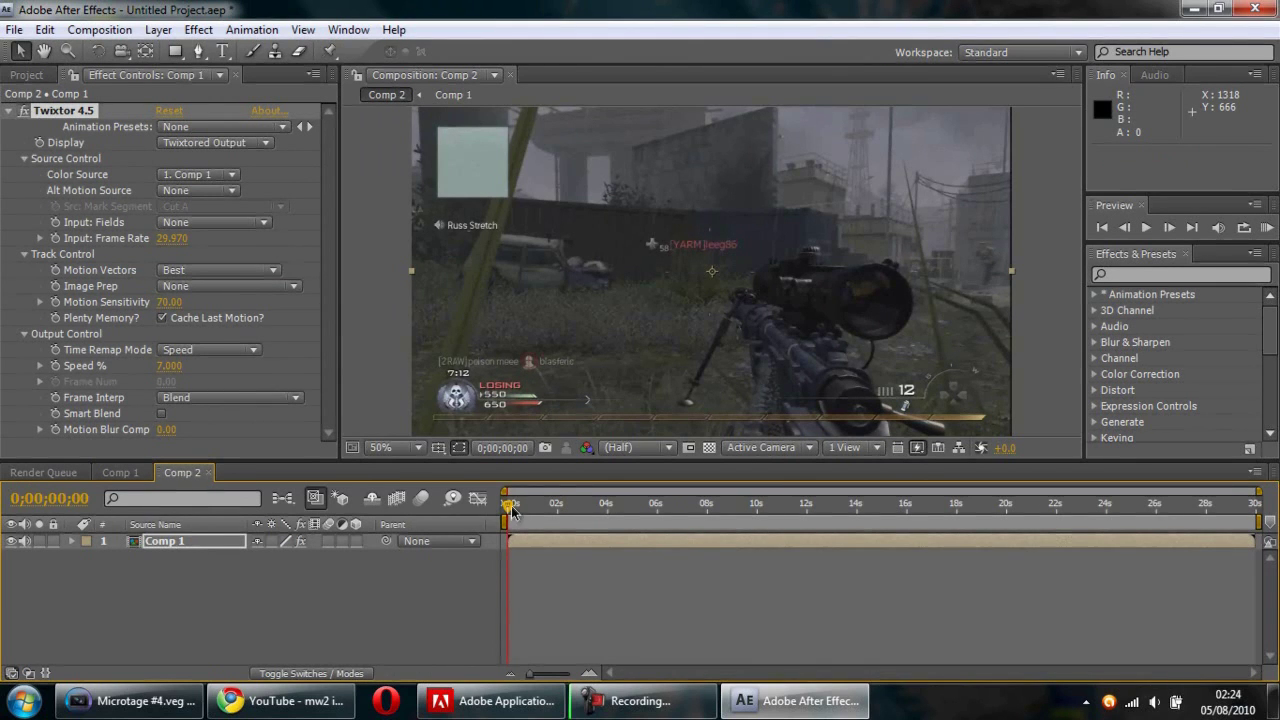
{"action": "left_click_drag", "start_coordinate": [511, 508], "coordinate": [630, 520]}
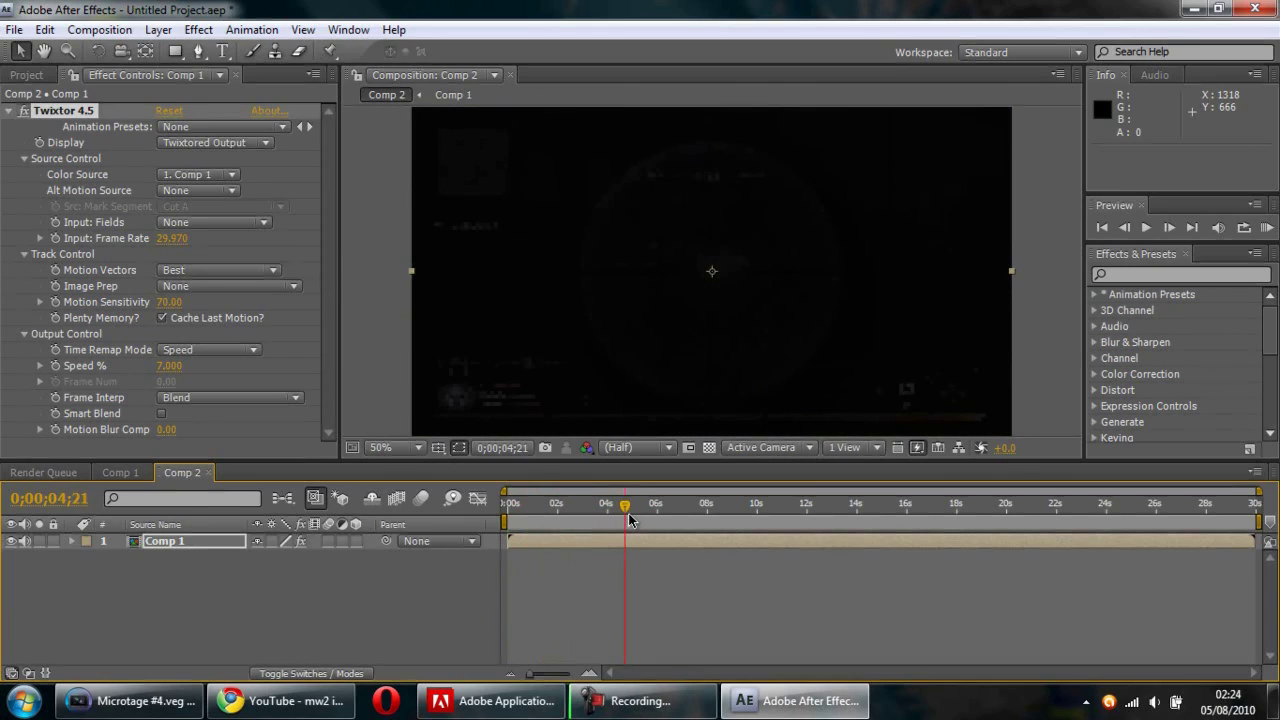
Step forward frame by frame to find where the slowed footage ends.
{"action": "left_click", "coordinate": [1168, 229]}
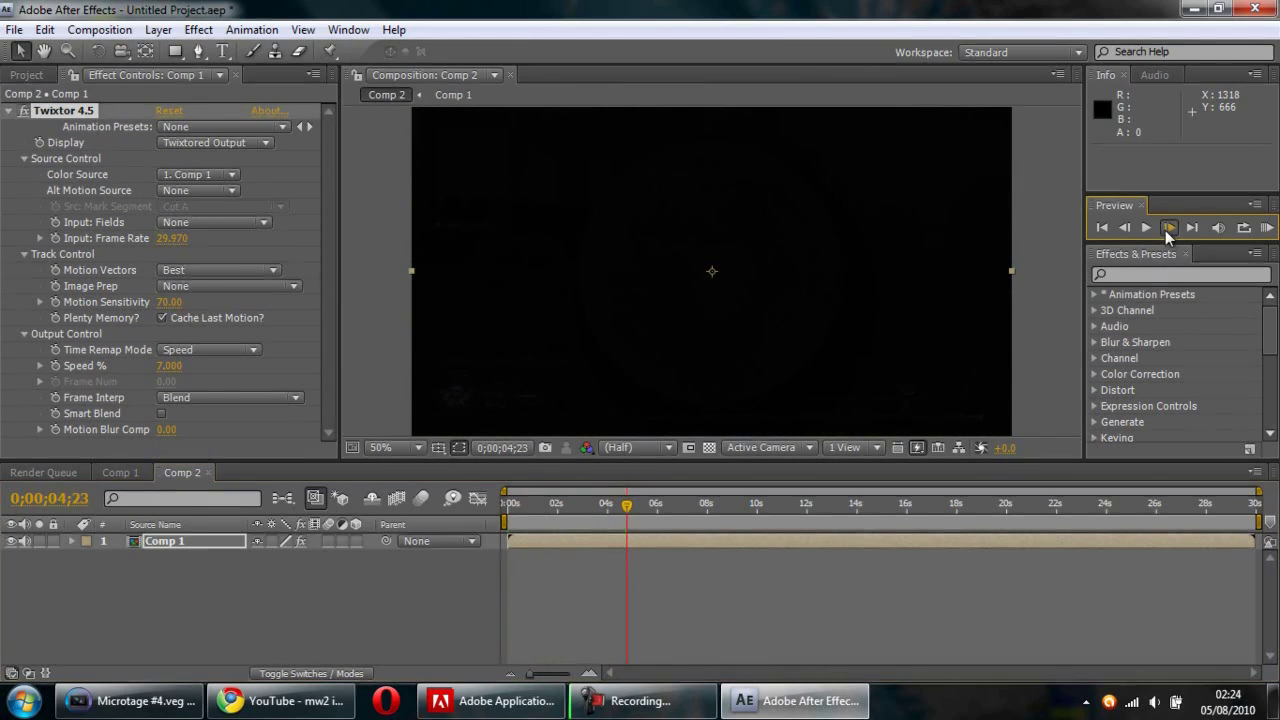
{"action": "left_click", "coordinate": [1168, 229]}
{"action": "left_click", "coordinate": [1168, 229]}
{"action": "left_click", "coordinate": [1168, 229]}
{"action": "left_click", "coordinate": [1168, 229]}
{"action": "left_click", "coordinate": [1168, 229]}
{"action": "left_click", "coordinate": [1168, 229]}
{"action": "left_click", "coordinate": [1168, 229]}
{"action": "left_click", "coordinate": [1168, 229]}
{"action": "left_click", "coordinate": [1168, 229]}
{"action": "left_click", "coordinate": [1168, 229]}
{"action": "left_click", "coordinate": [1168, 229]}
{"action": "left_click", "coordinate": [1168, 229]}
{"action": "left_click", "coordinate": [1168, 229]}
{"action": "left_click", "coordinate": [1168, 229]}
{"action": "left_click", "coordinate": [1168, 229]}
{"action": "left_click", "coordinate": [1168, 229]}
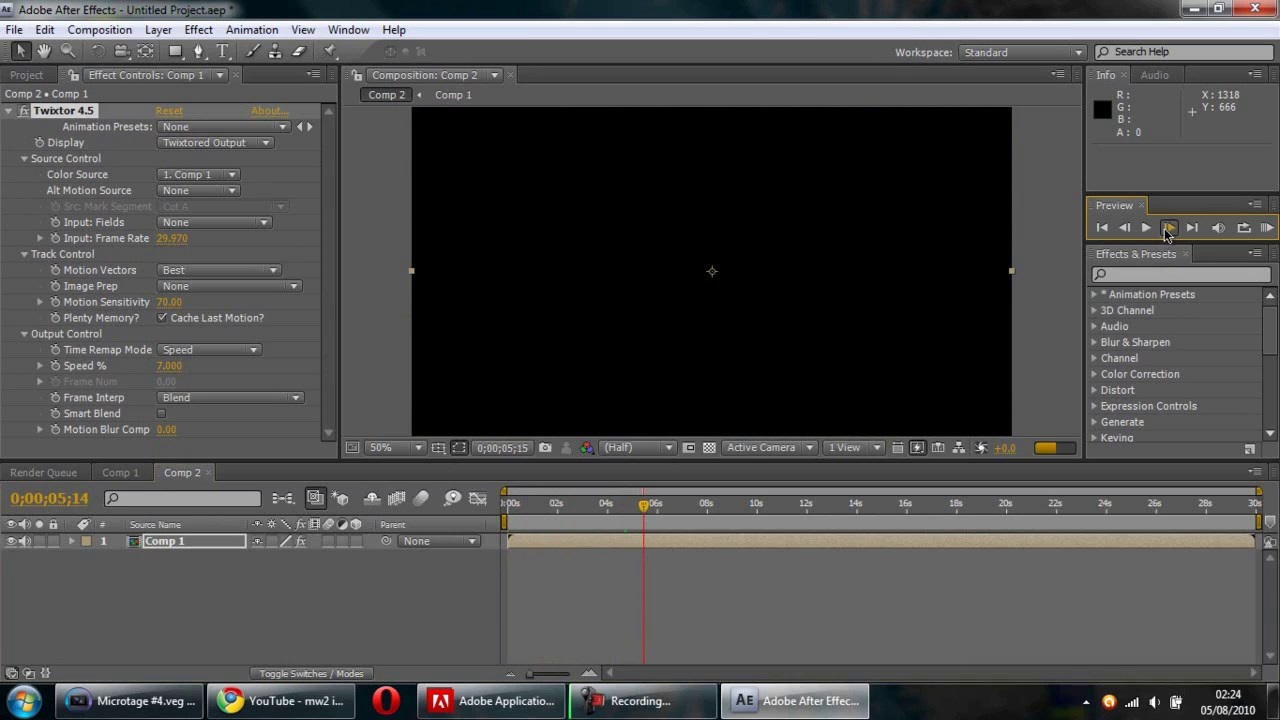
{"action": "key", "text": "Page_Down"}
{"action": "key", "text": "Page_Down"}
{"action": "key", "text": "Page_Down"}
{"action": "key", "text": "Page_Down"}
{"action": "key", "text": "Page_Down"}
{"action": "key", "text": "Page_Down"}
{"action": "key", "text": "Page_Down"}
{"action": "key", "text": "Page_Down"}
{"action": "key", "text": "Page_Down"}
{"action": "key", "text": "Page_Down"}
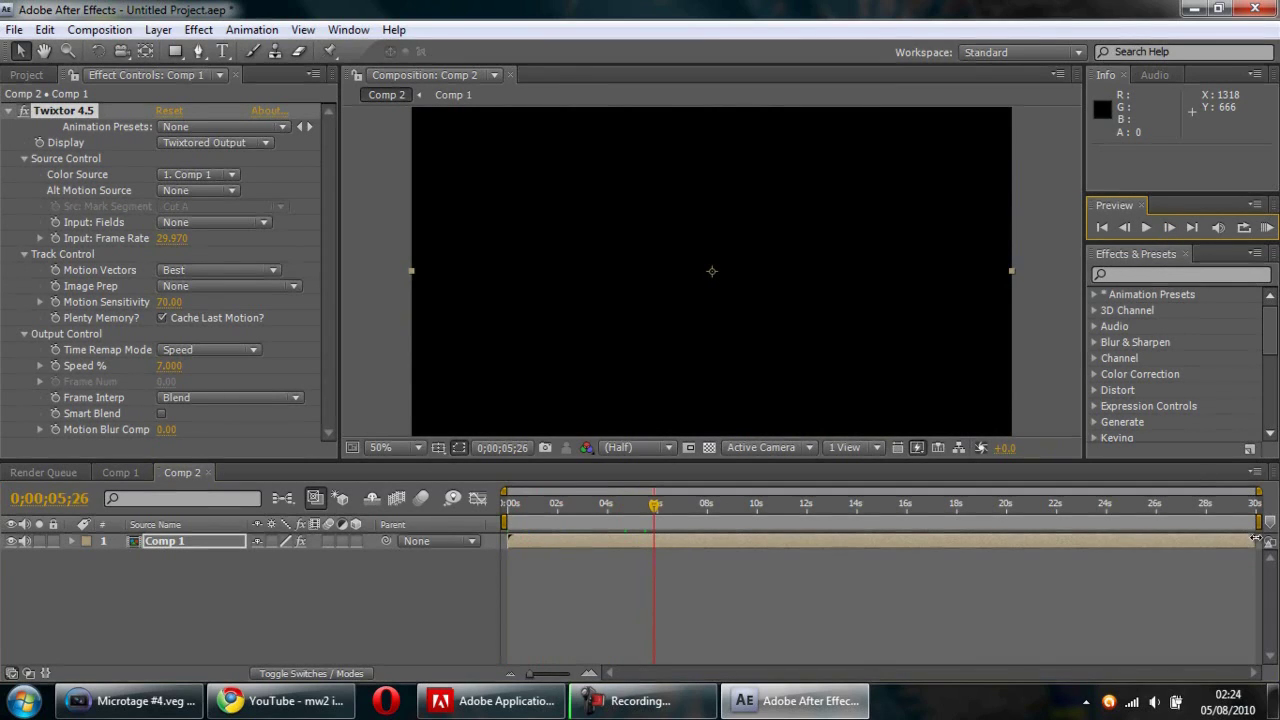
Trim the Comp 1 layer to end at 0;00;04;22 and the work area at 0;00;04;25.
{"action": "left_click_drag", "start_coordinate": [1257, 541], "coordinate": [655, 540]}
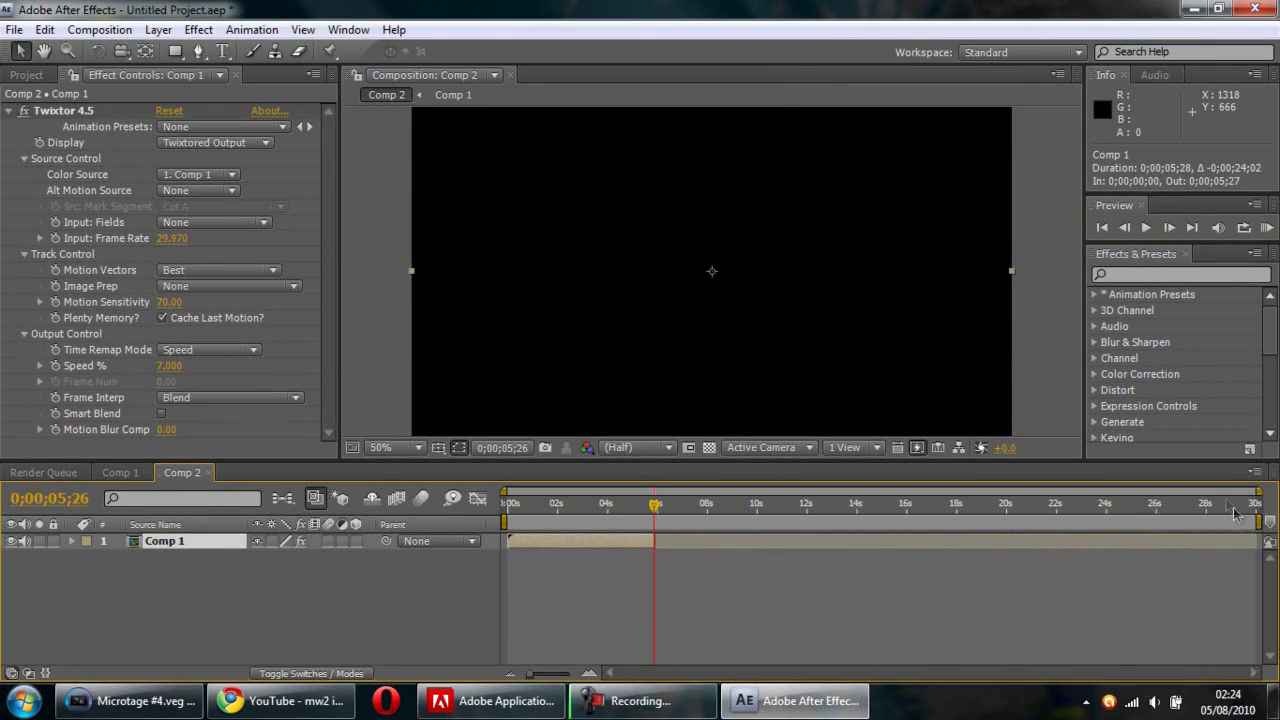
{"action": "left_click_drag", "start_coordinate": [1257, 527], "coordinate": [656, 513]}
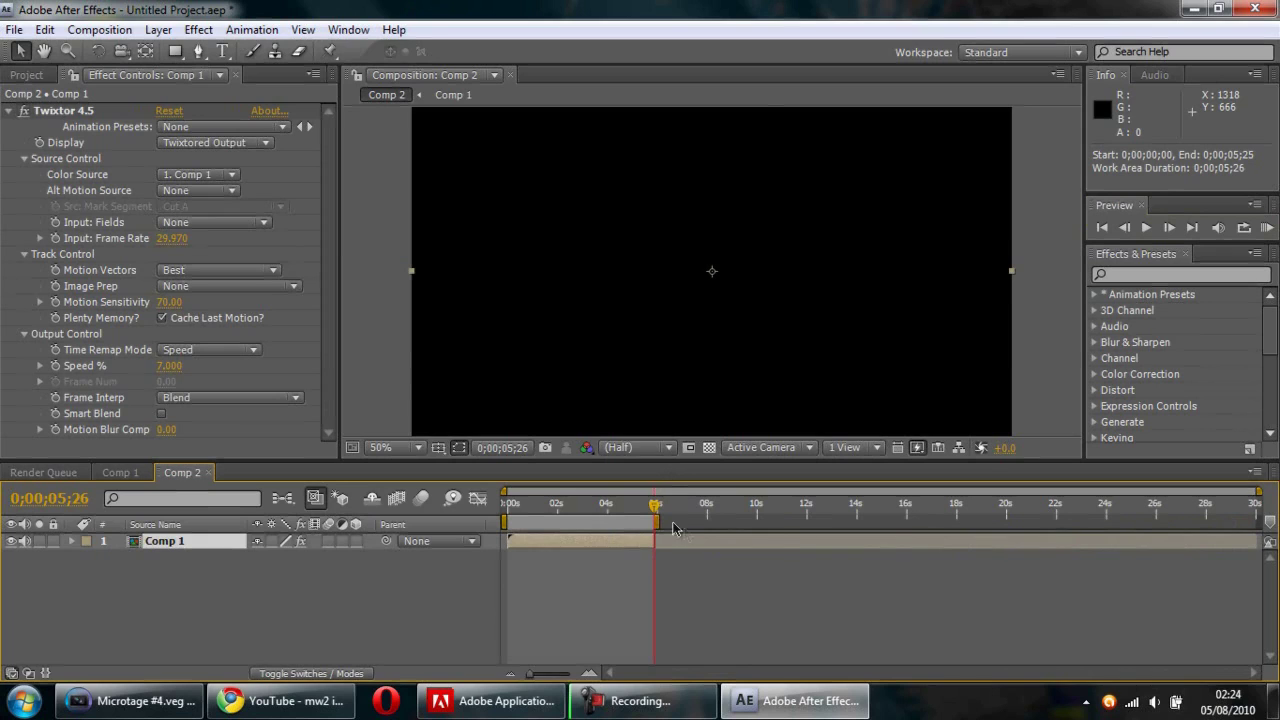
{"action": "left_click_drag", "start_coordinate": [655, 505], "coordinate": [632, 524]}
{"action": "left_click_drag", "start_coordinate": [655, 540], "coordinate": [508, 512]}
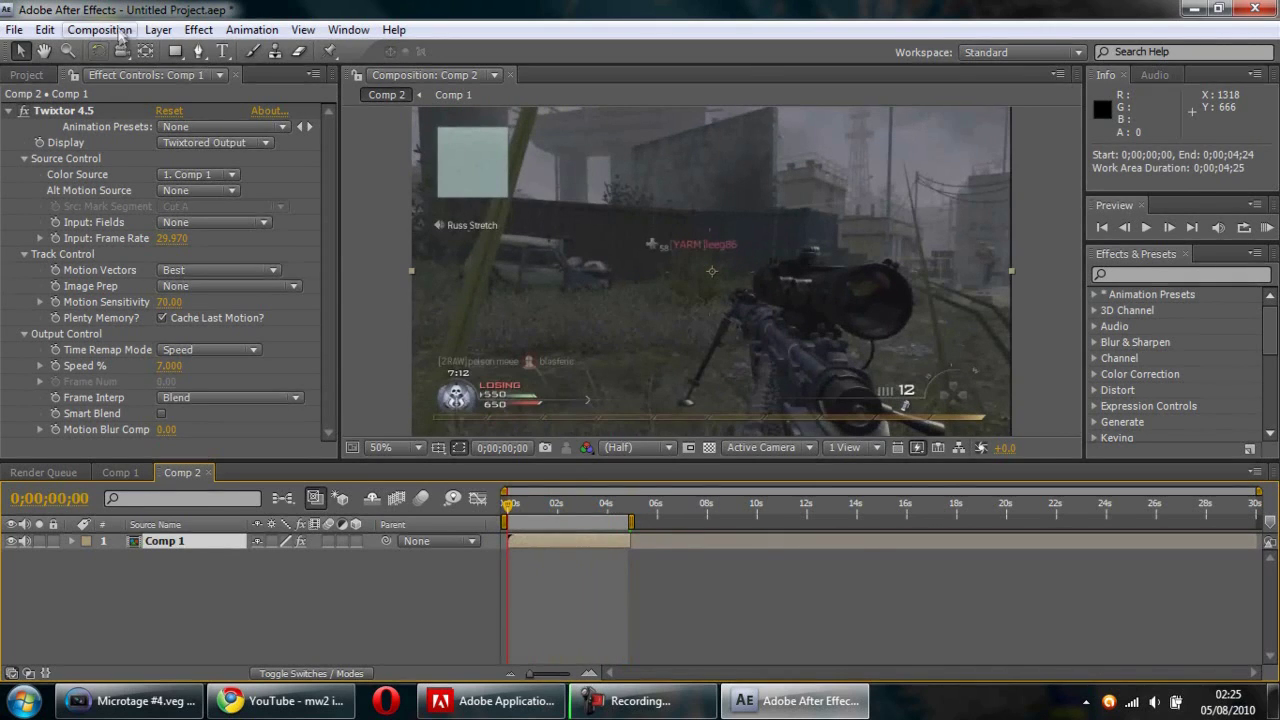
{"action": "left_click", "coordinate": [99, 29]}
Render Comp 2 to AVI via Make Movie, then minimise After Effects and Vegas Pro.
{"action": "left_click", "coordinate": [150, 280]}
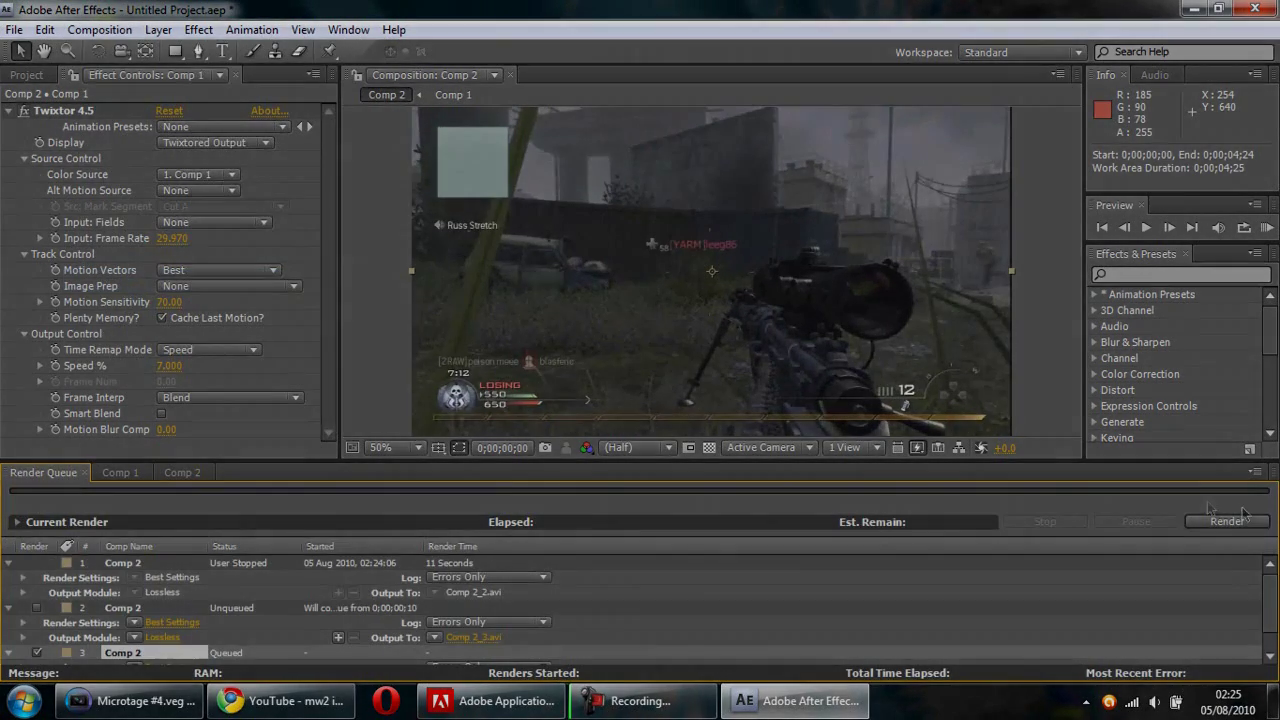
{"action": "left_click", "coordinate": [1241, 512]}
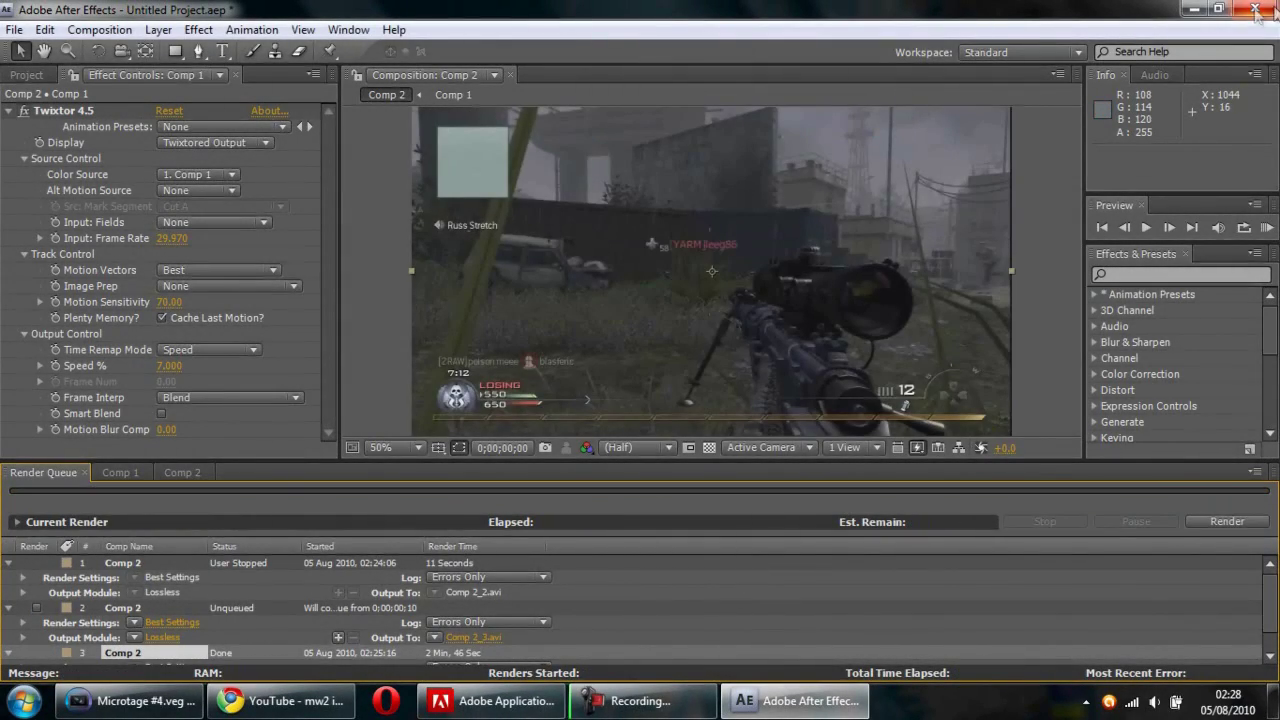
{"action": "left_click", "coordinate": [1196, 10]}
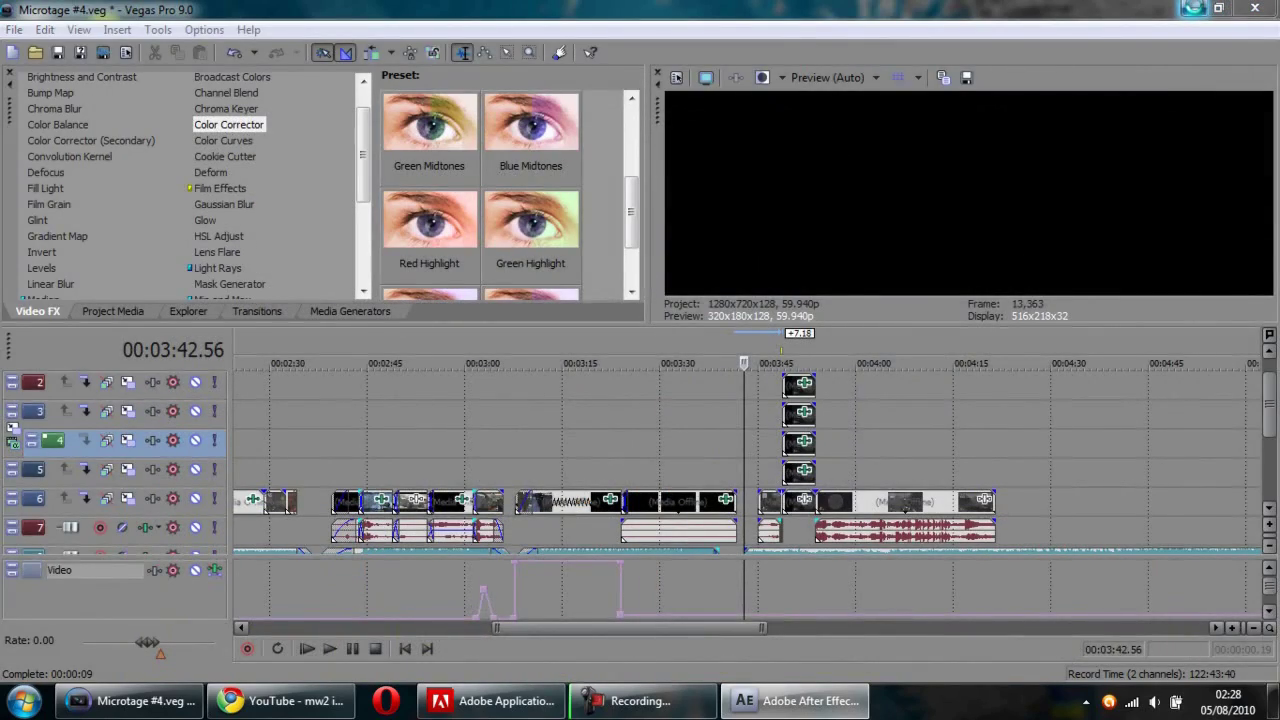
{"action": "left_click", "coordinate": [1195, 9]}
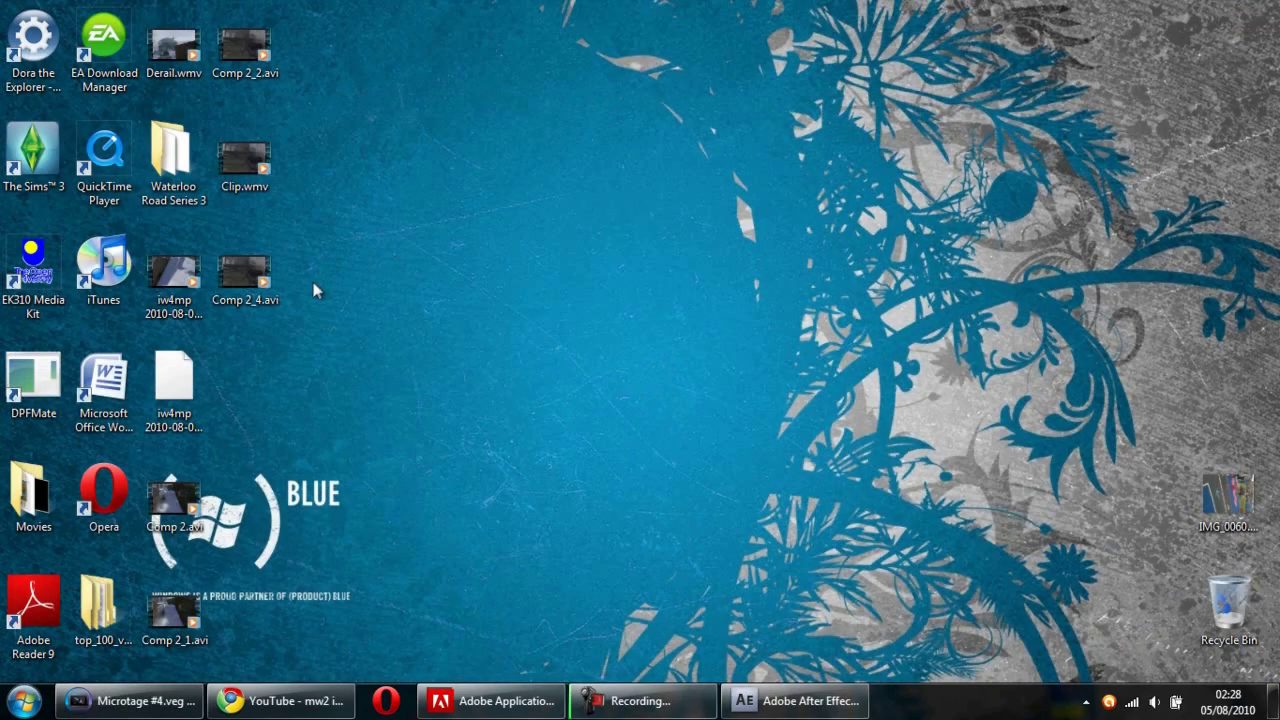